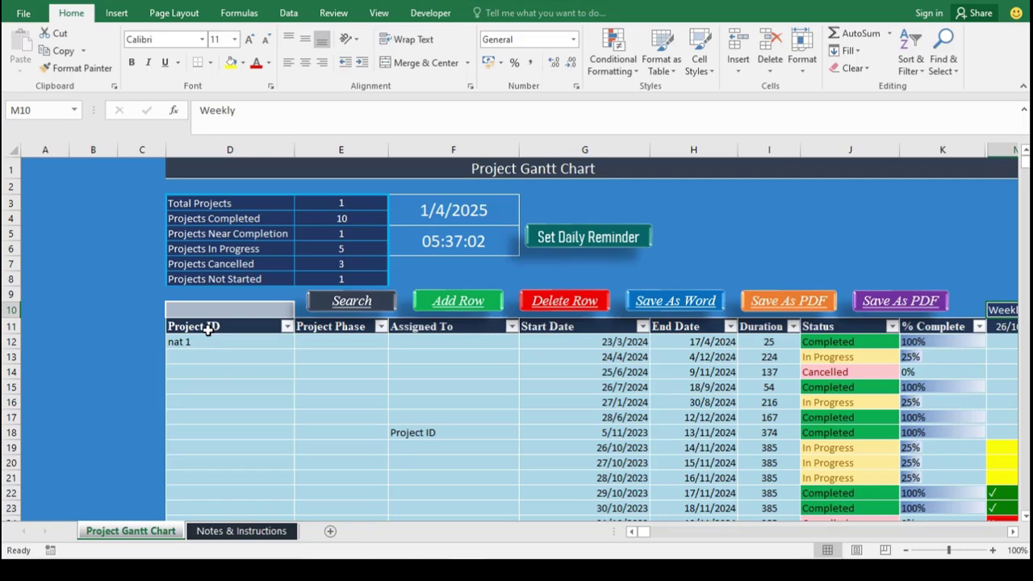
Examine the project table's column headings from Project ID through % Complete
left_click(204, 326)
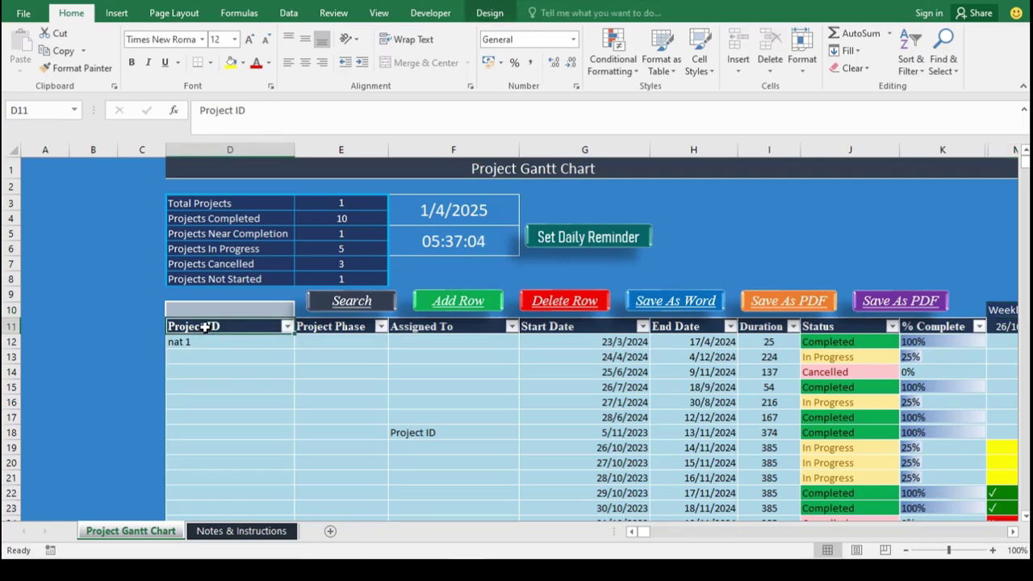
left_click(352, 326)
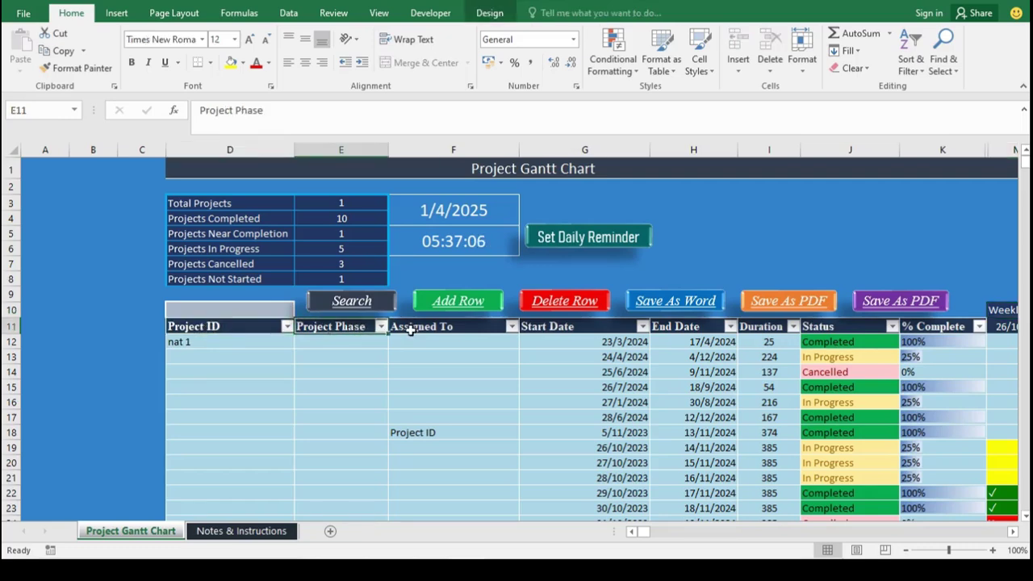
left_click(457, 328)
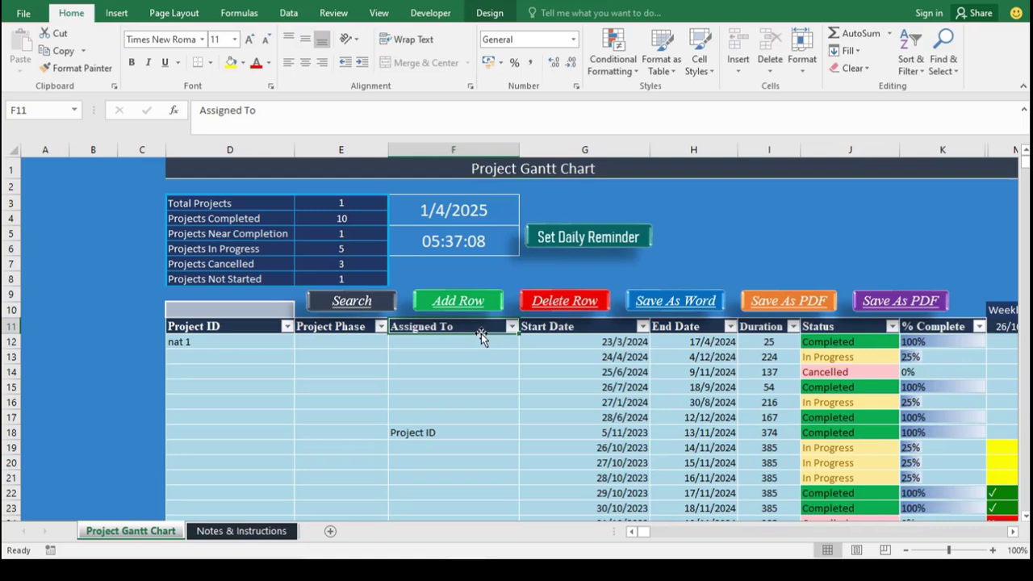
left_click(567, 328)
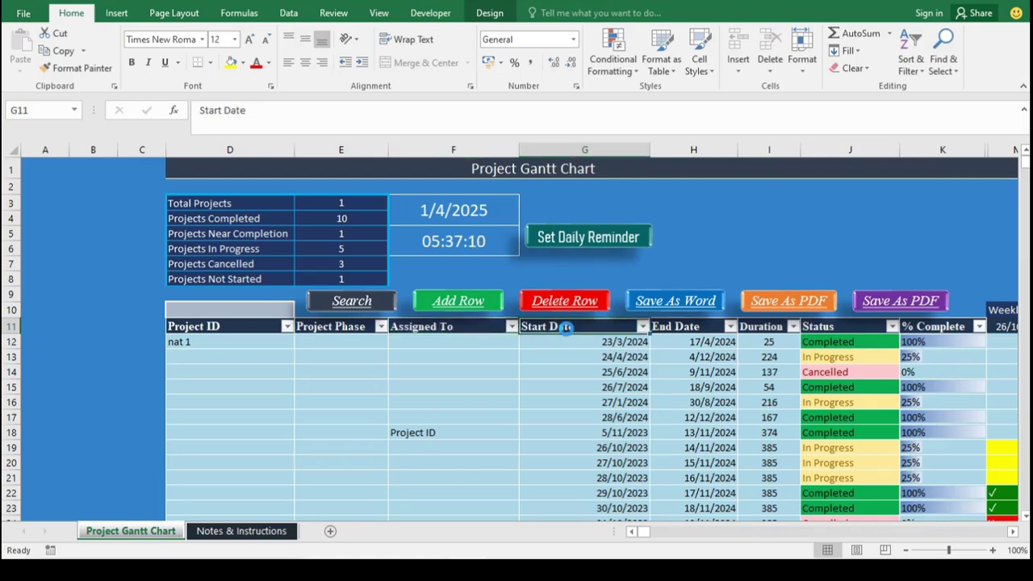
left_click(675, 326)
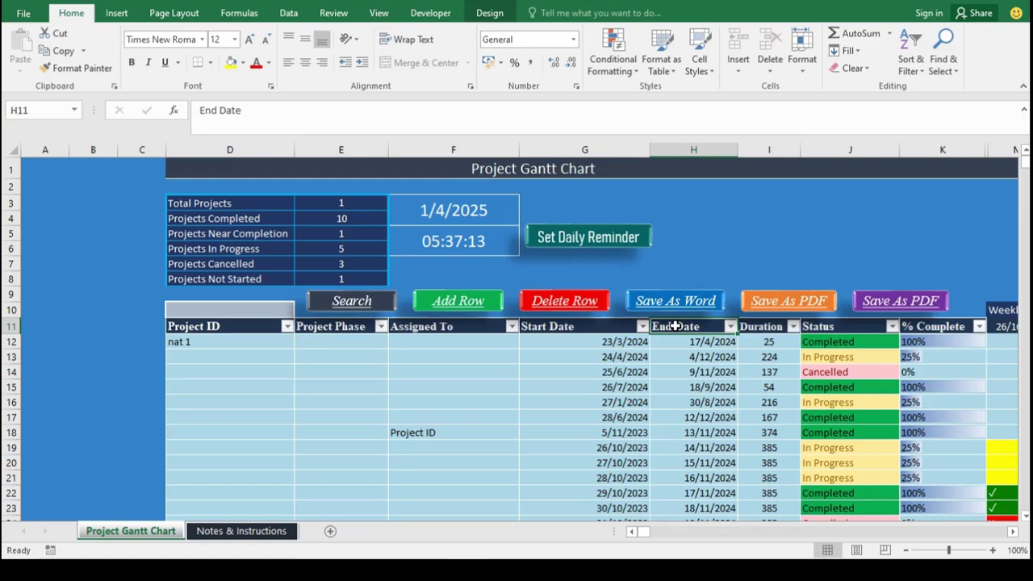
left_click(762, 327)
left_click(845, 328)
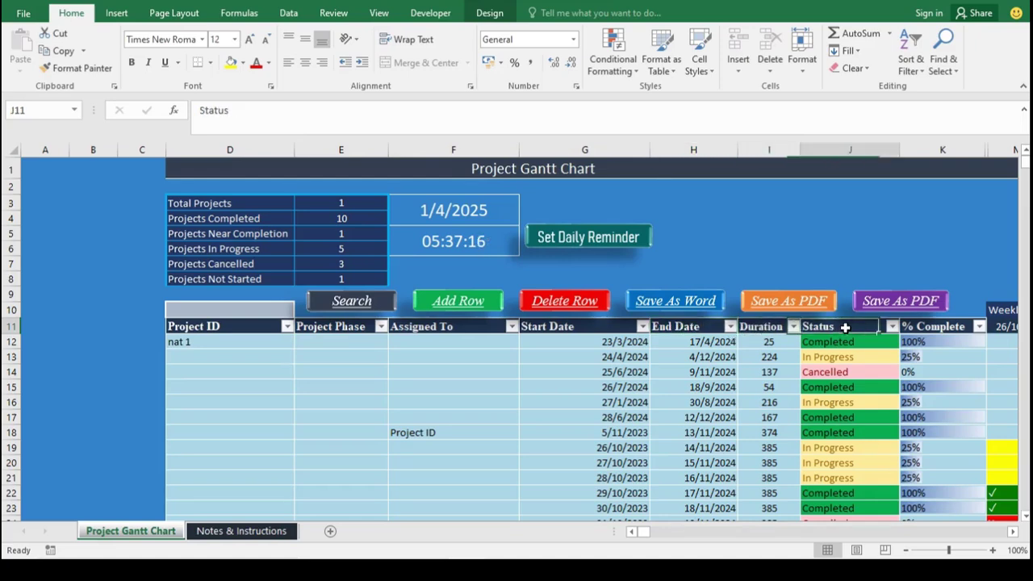
left_click(936, 326)
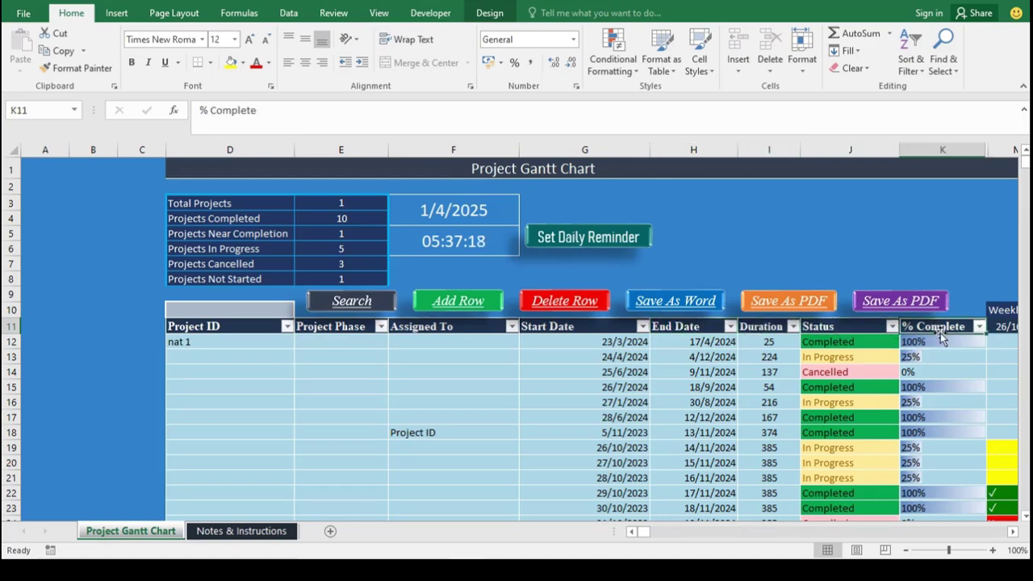
Examine the Weekly interval selector in M10 and the timeline dates beside the % Complete column
left_click(1013, 532)
left_click(1013, 533)
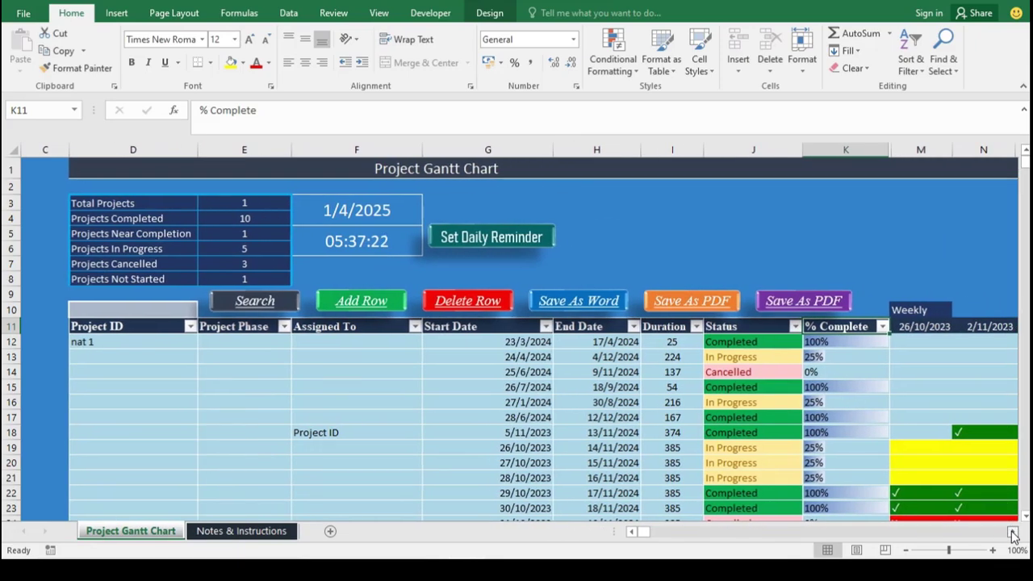
left_click(1013, 533)
left_click(1013, 532)
left_click(742, 310)
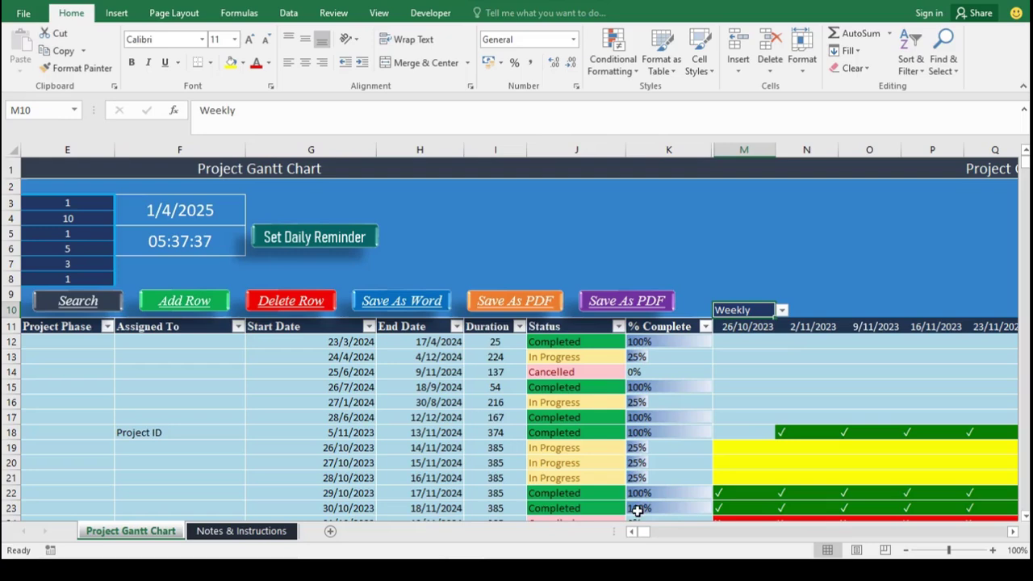
left_click_drag(633, 537, 626, 537)
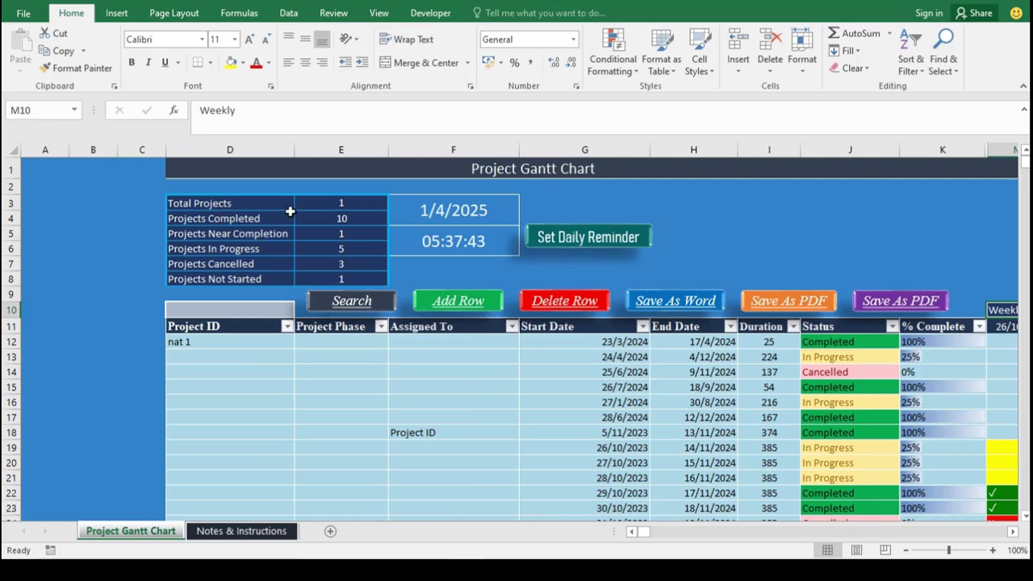
Check the Total Projects formula in E3 and fill the Project ID series from nat 1 down to nat 12 in D12:D23
left_click(323, 207)
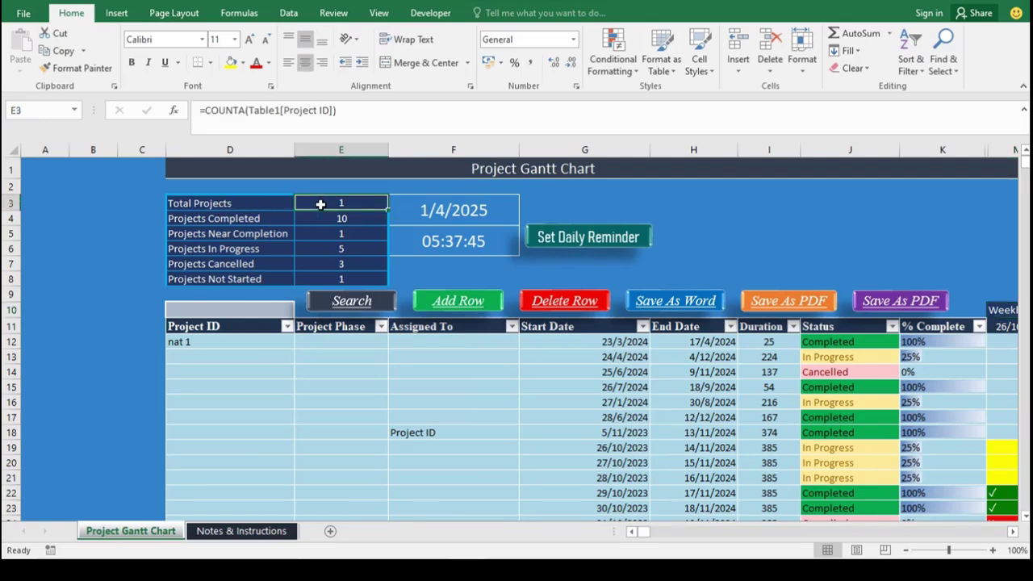
left_click(219, 342)
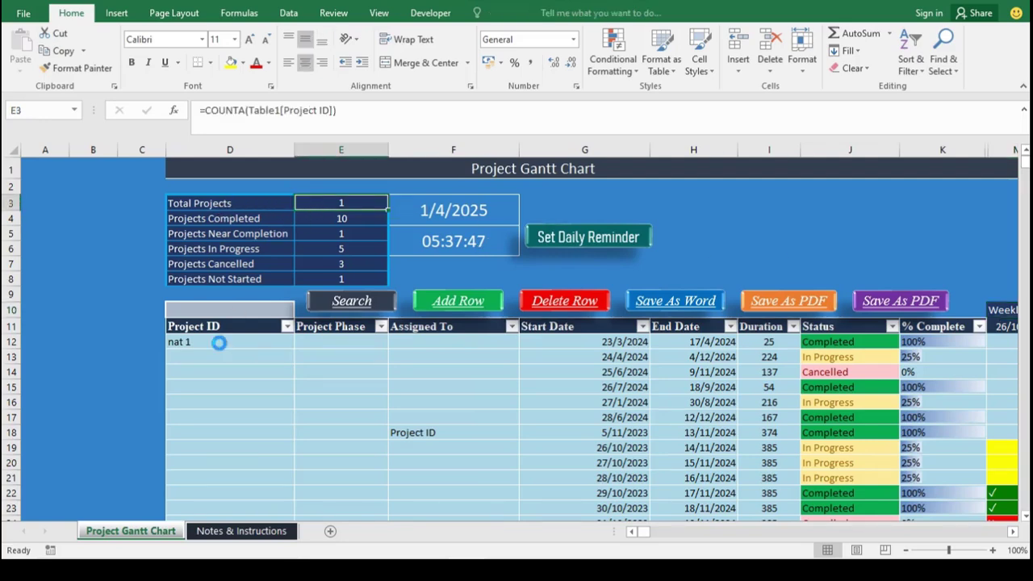
left_click_drag(295, 348, 293, 519)
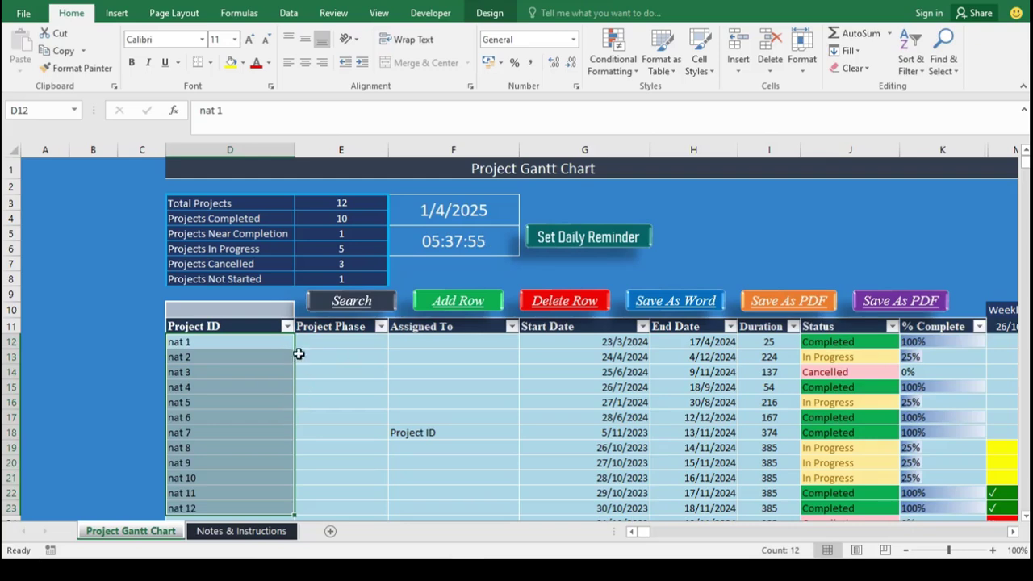
Clear the stray "Project ID" text from the Assigned To cell F18
left_click(346, 342)
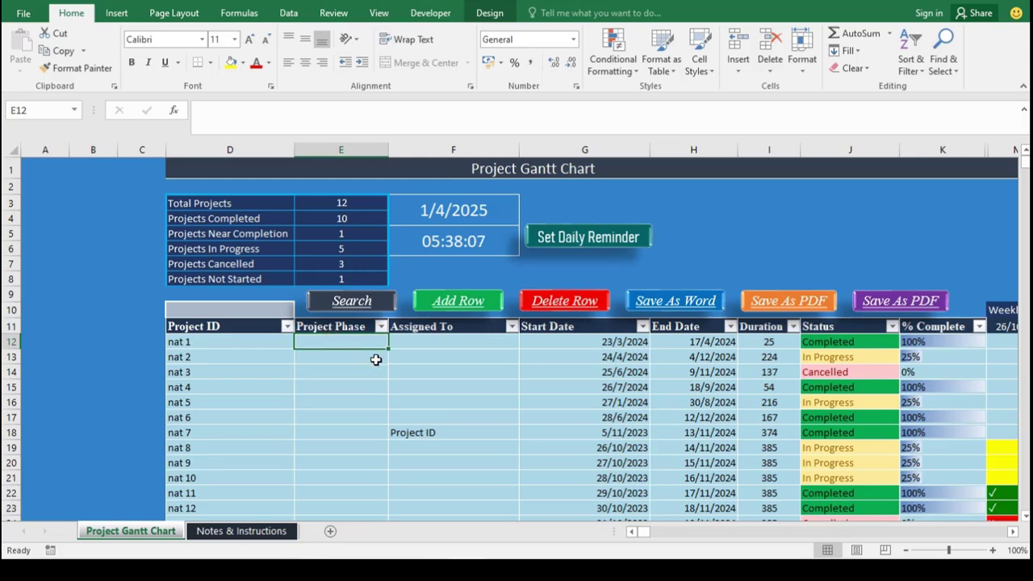
left_click(412, 433)
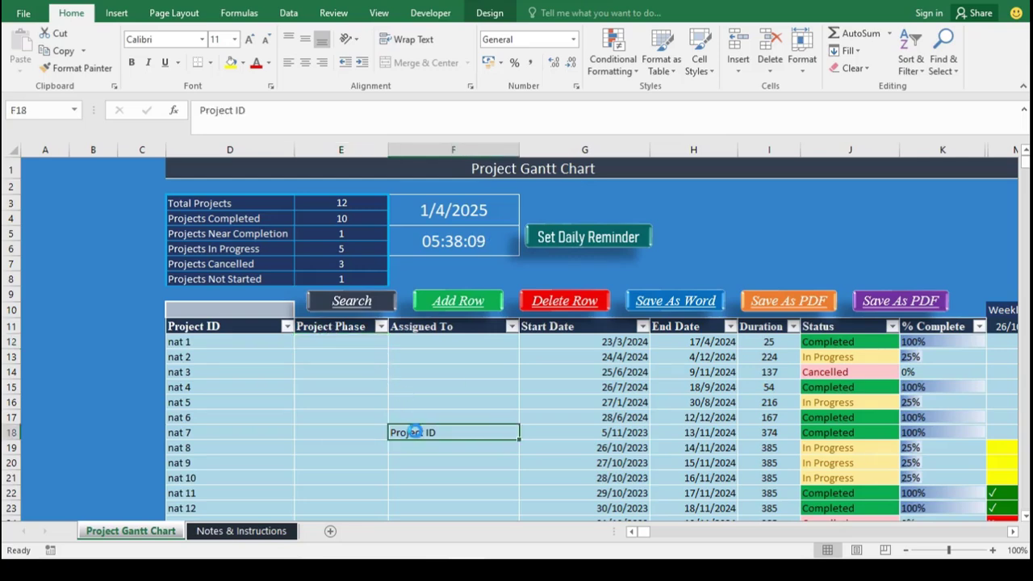
key("BackSpace")
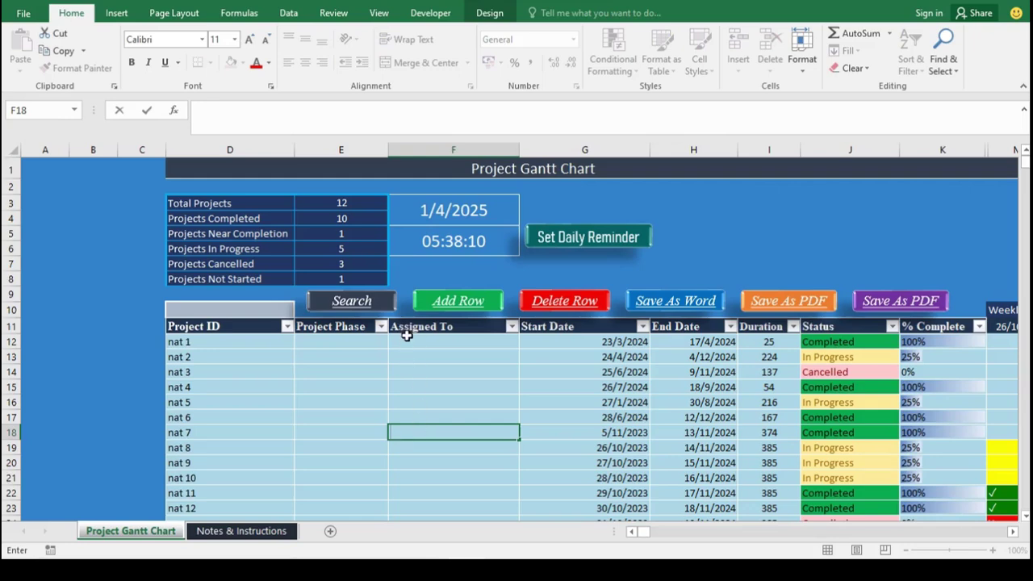
left_click(407, 336)
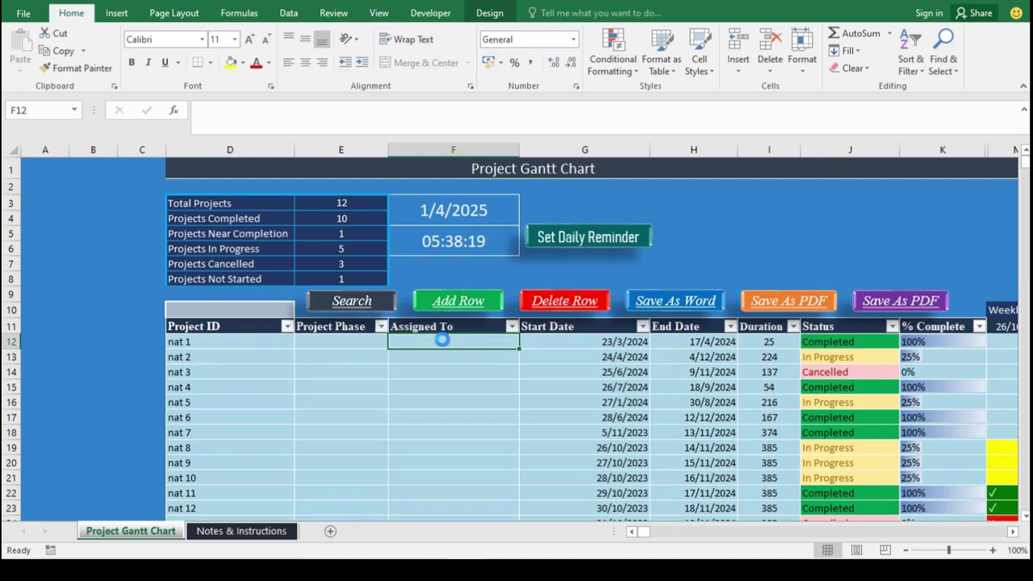
Enter the assignee's name followed by the number 2 in F12 and fill the numbered series down the Assigned To column
double_click(443, 341)
type("Nath 2")
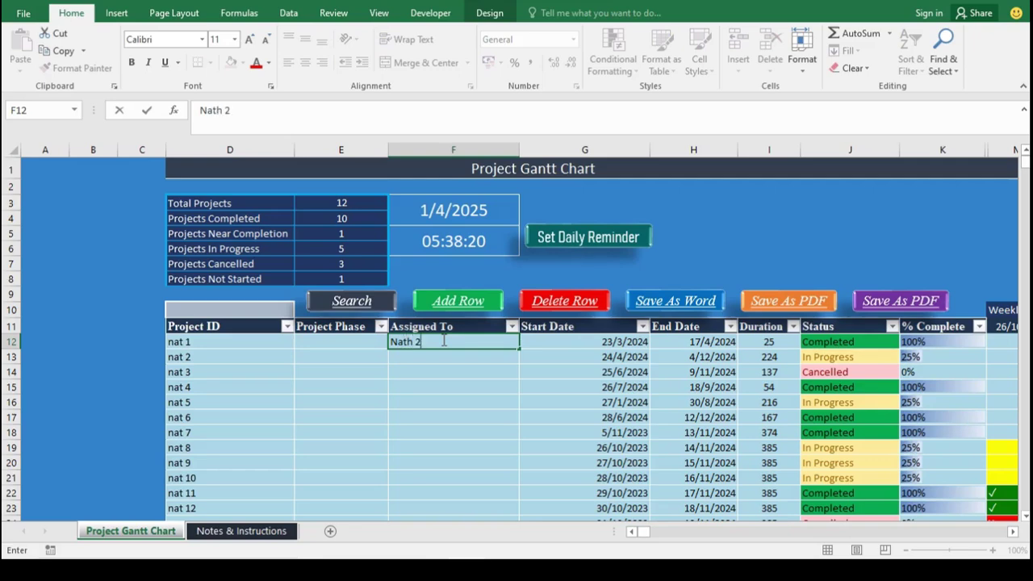
double_click(522, 346)
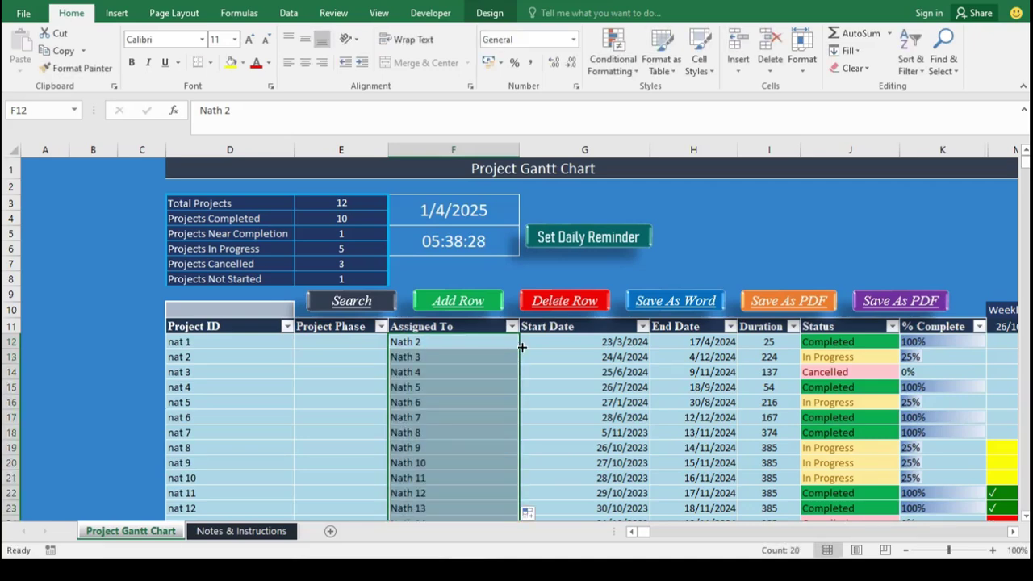
Enter "a 11" in E12 and fill the Project Phase series down to a 22 in E23
left_click(338, 342)
type("a 11")
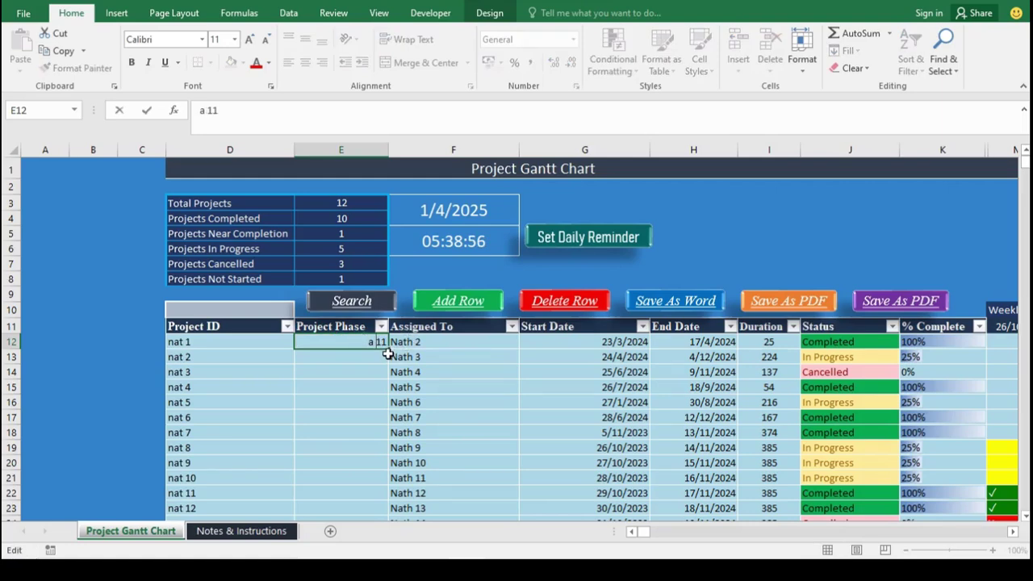
left_click_drag(387, 353, 388, 521)
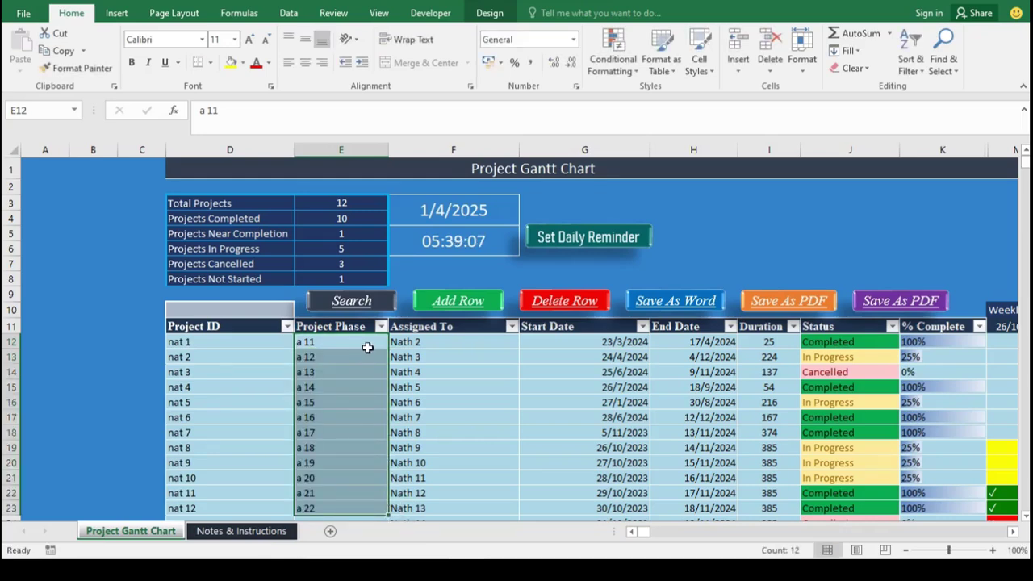
left_click(463, 385)
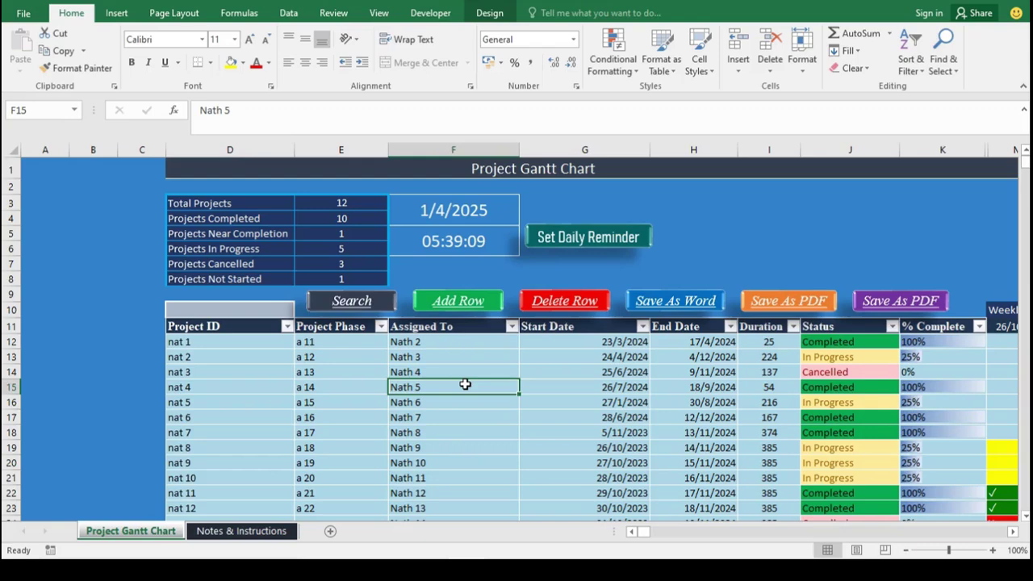
Inspect the contents of the time and date cells above the project table
left_click(450, 237)
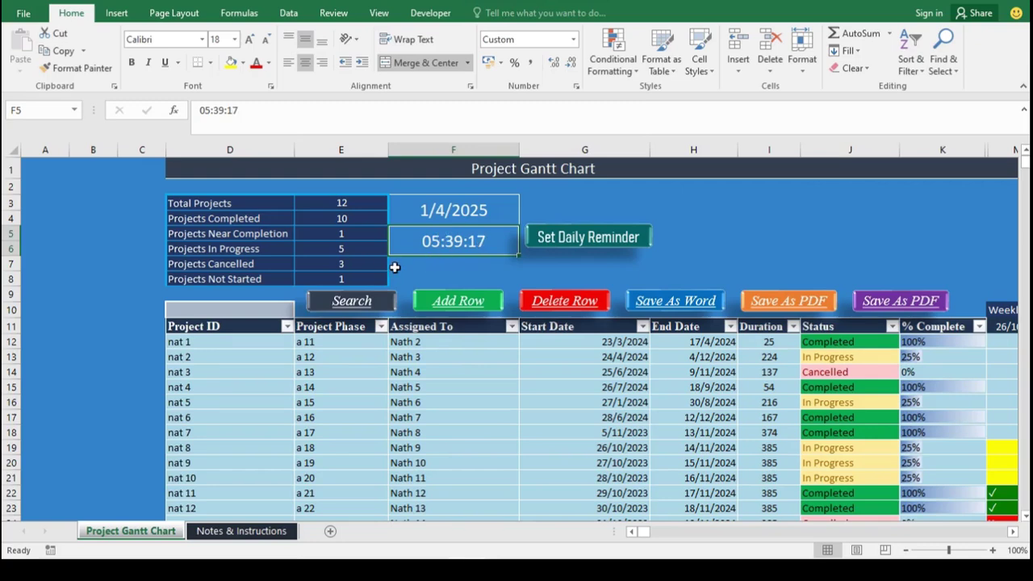
left_click(425, 212)
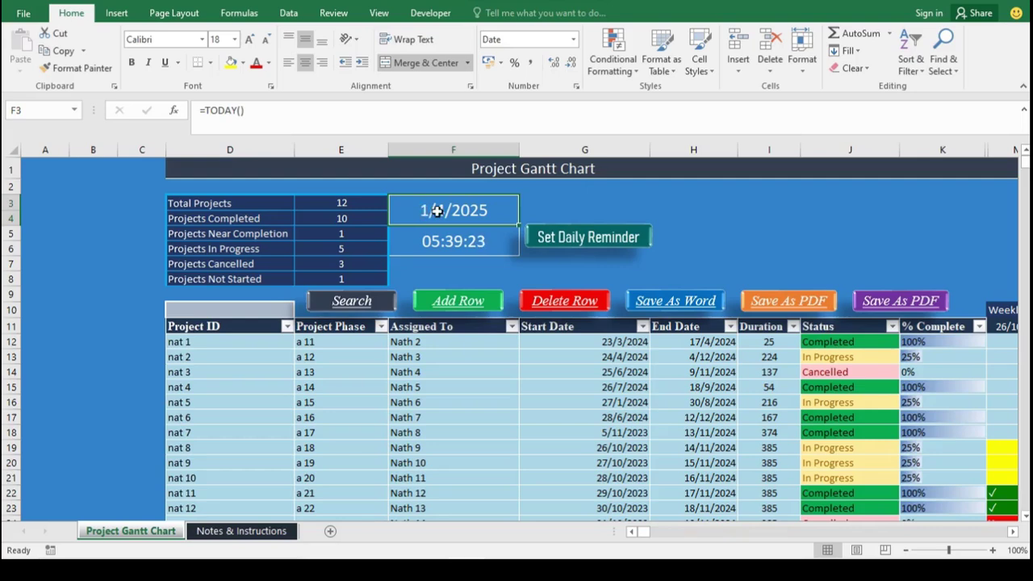
left_click(536, 265)
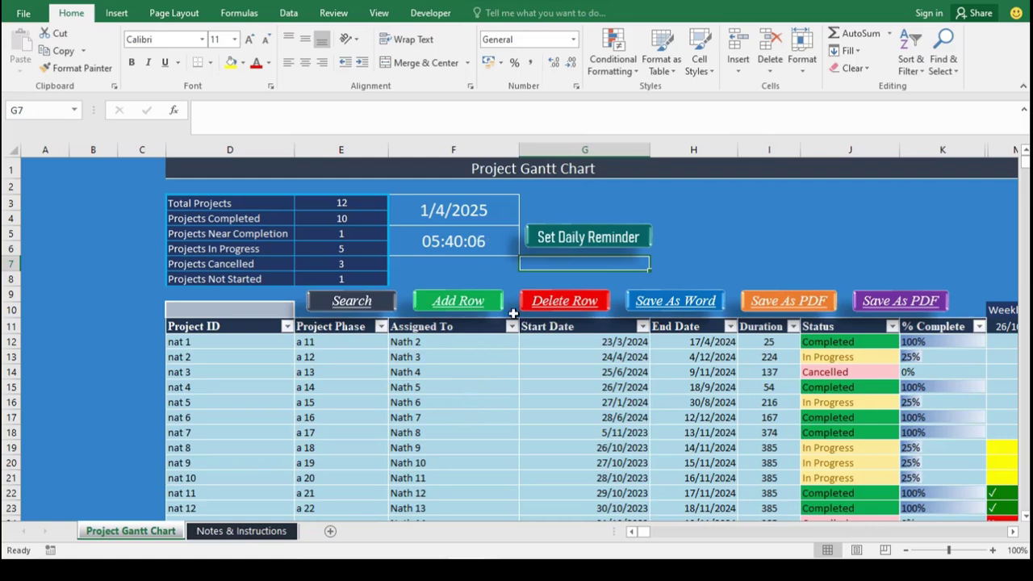
Set a daily reminder for 5:43:00 AM with a greeting message that introduces the presenter by name
left_click(549, 241)
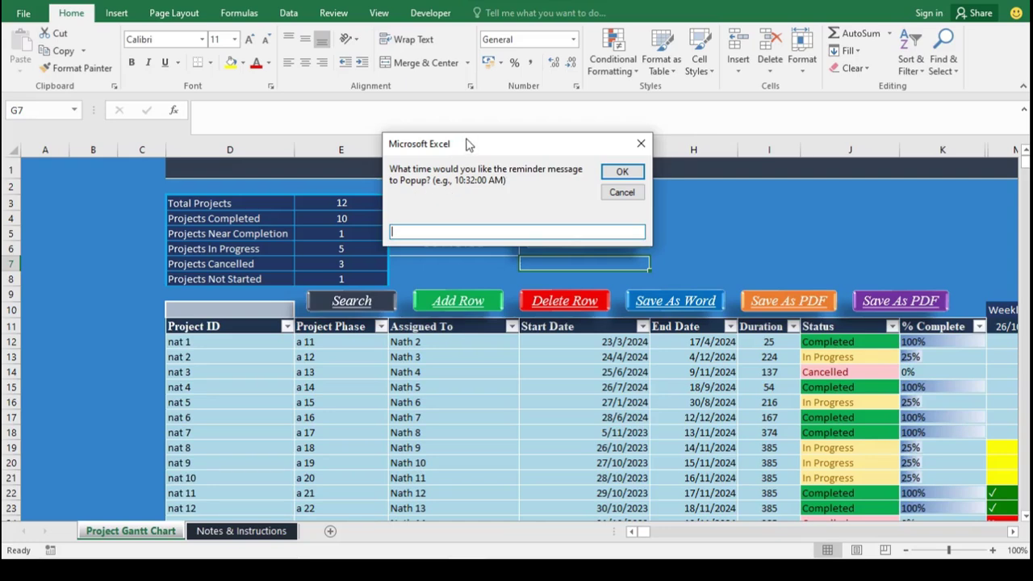
left_click_drag(469, 144, 630, 150)
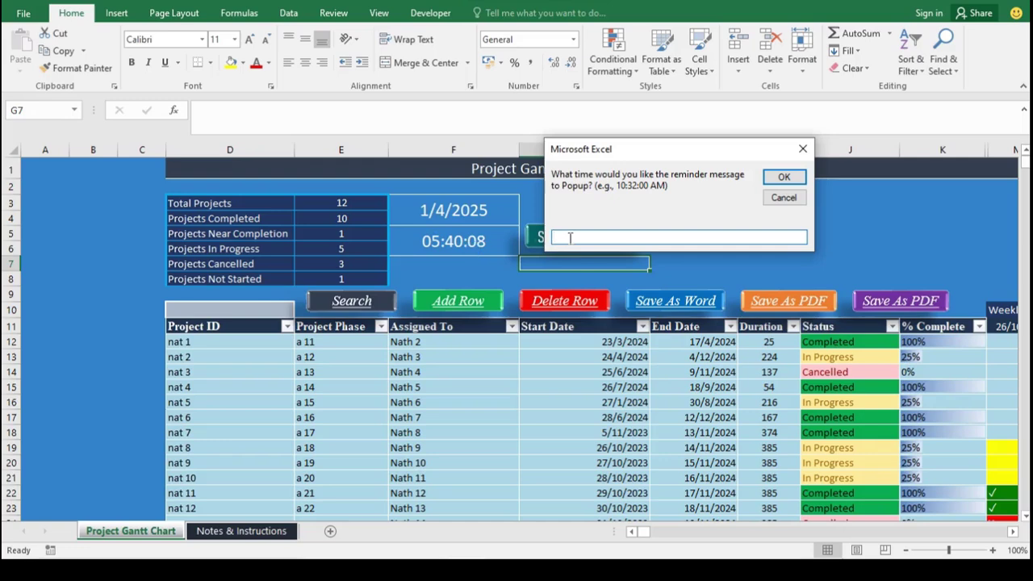
type("5:43:00 AM")
left_click(776, 178)
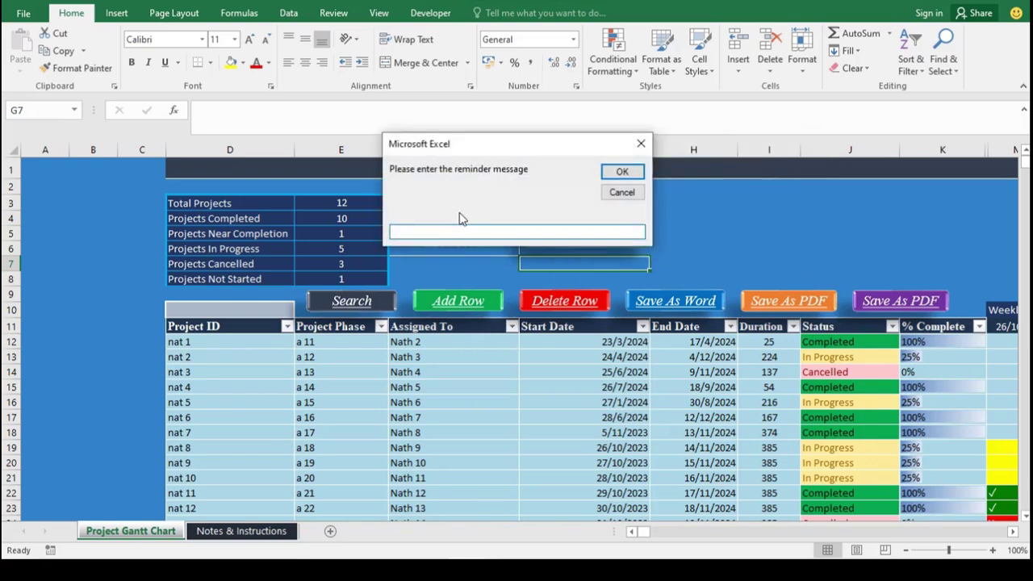
type("Hello This is Nathan Presenting")
left_click(619, 174)
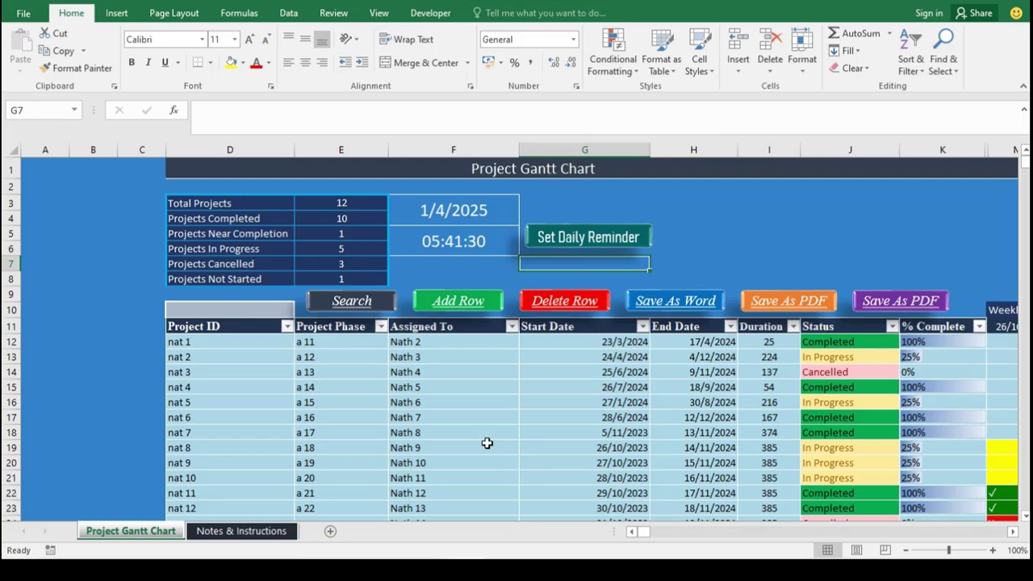
Enter the assignee name from the nat 8 row in the search cell D10
left_click(246, 305)
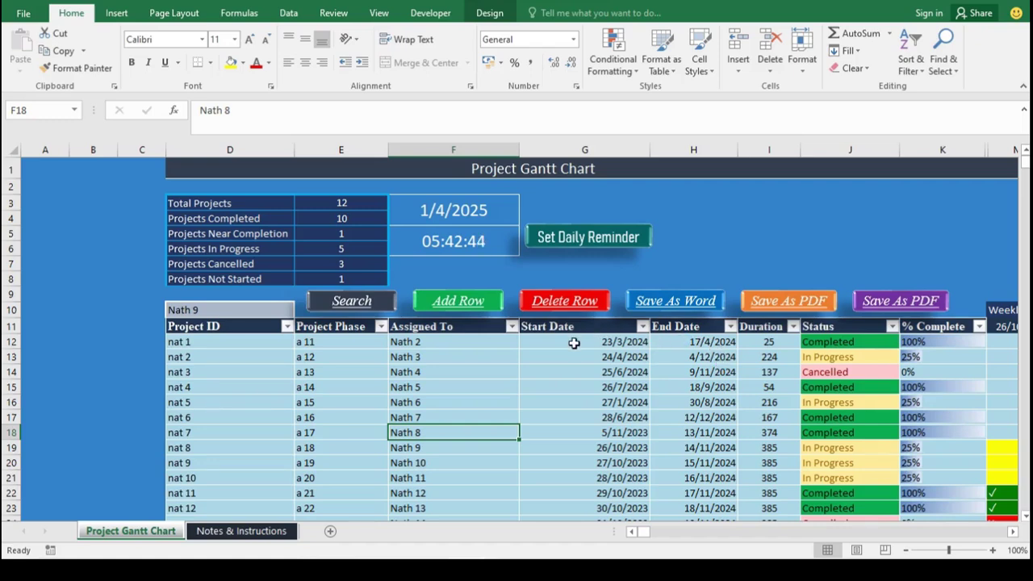
Examine the Start Date, End Date and Duration columns, and dismiss the reminder message
left_click(624, 145)
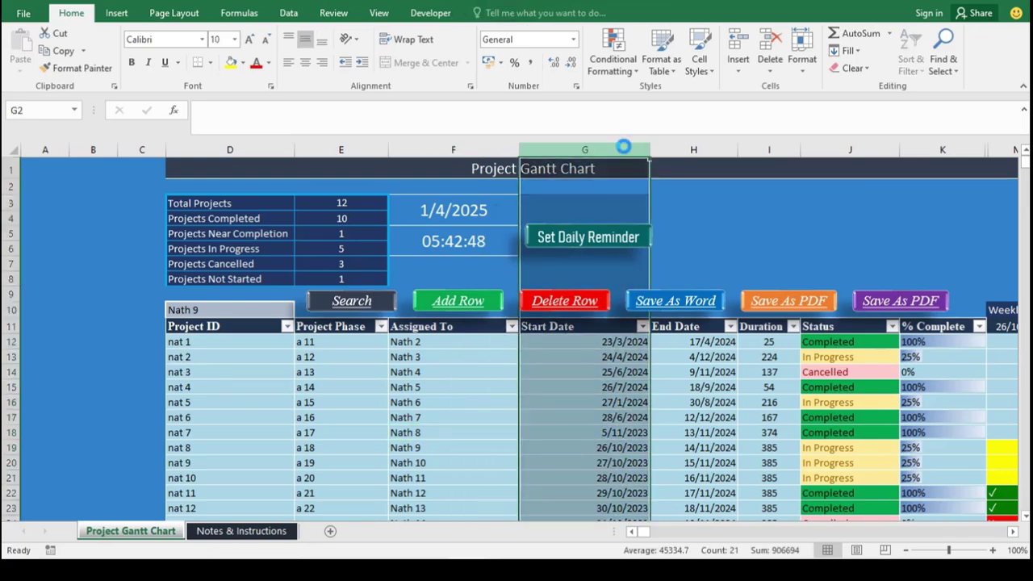
left_click(696, 146, "ctrl")
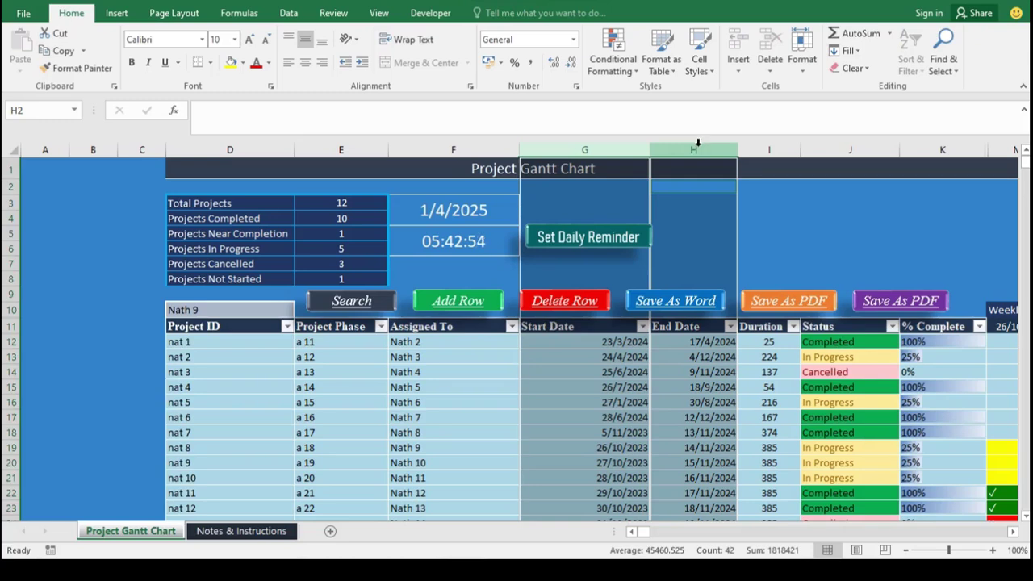
left_click(757, 147, "ctrl")
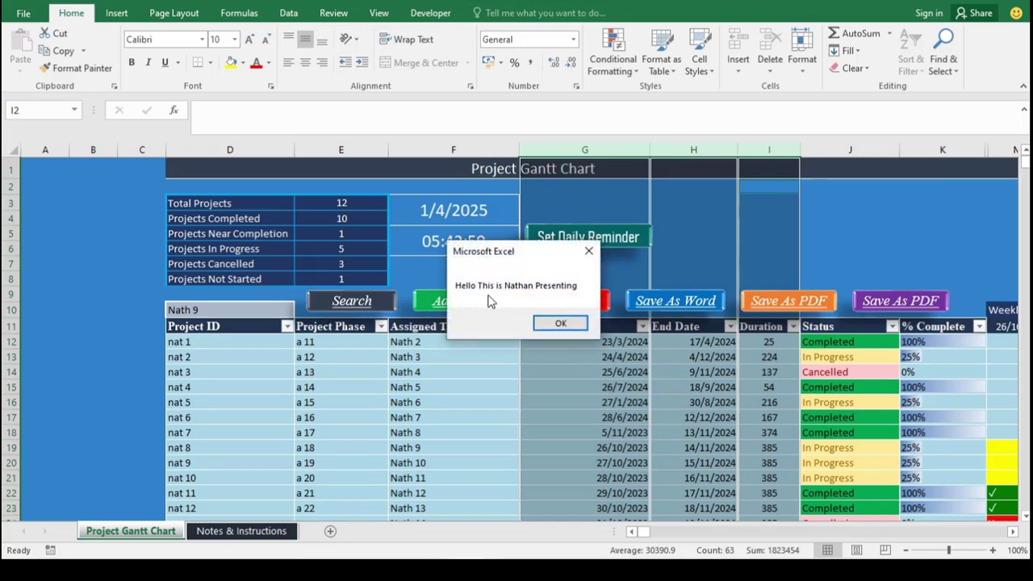
left_click(555, 323)
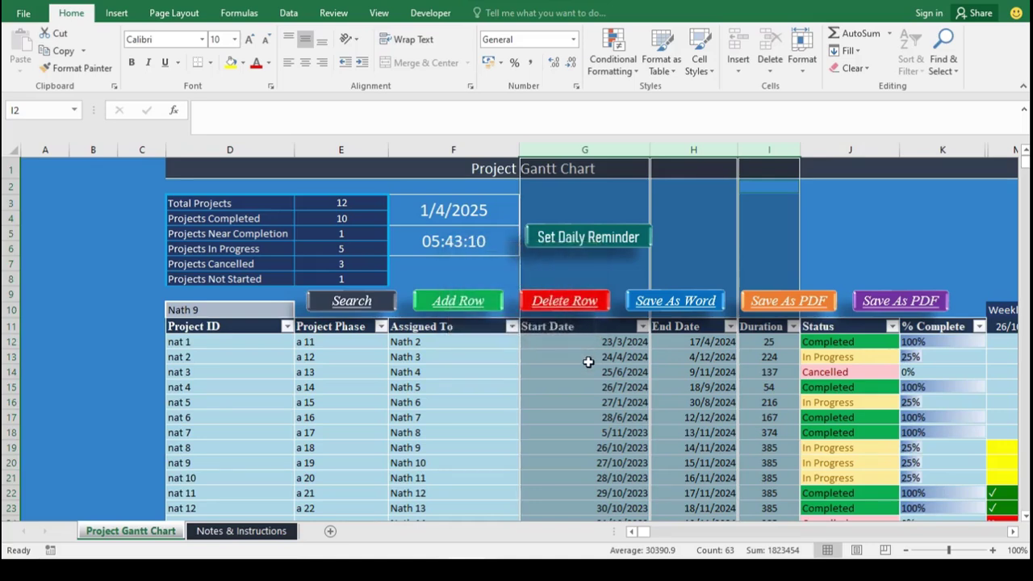
left_click(552, 395)
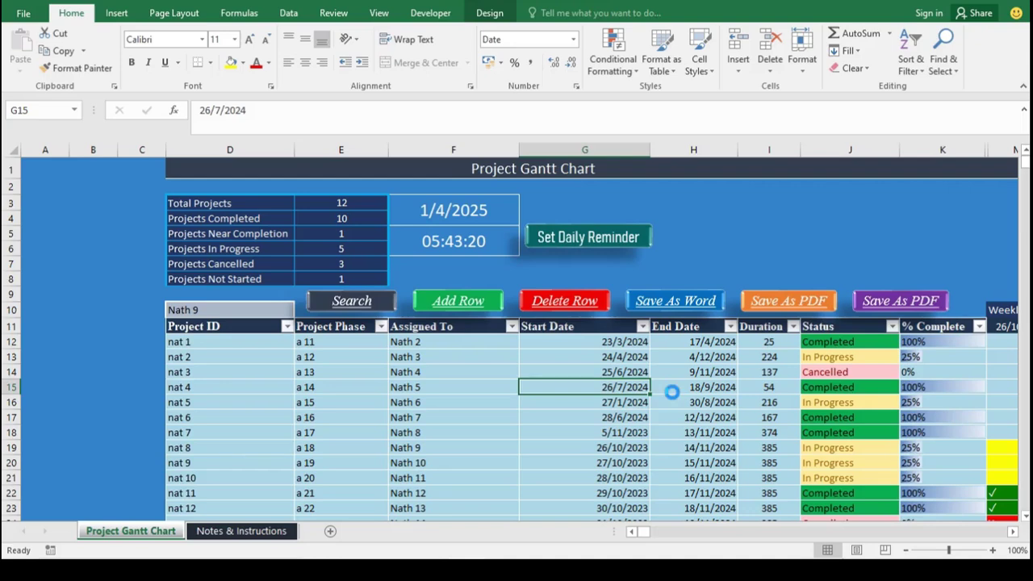
Compare the nat 1 start date with its marked weeks from 21/3/2024 to 11/4/2024 in the weekly timeline
left_click(635, 345)
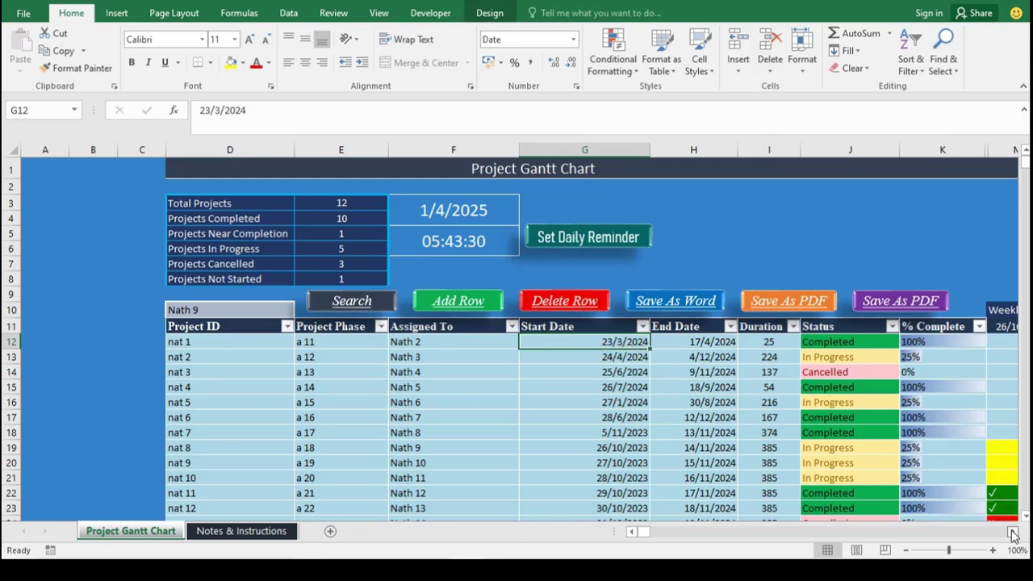
left_click_drag(1013, 535, 1013, 536)
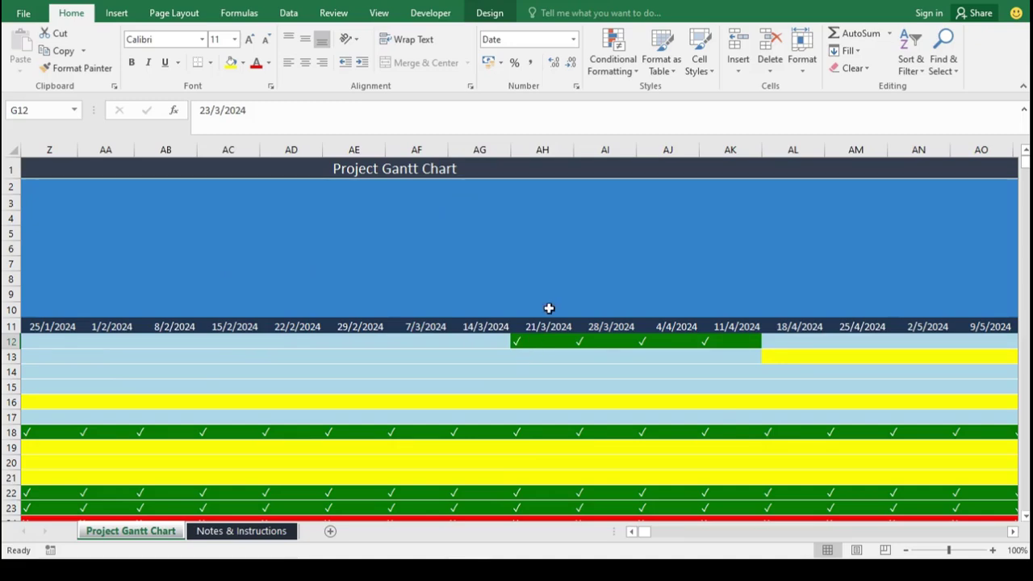
left_click_drag(520, 325, 726, 325)
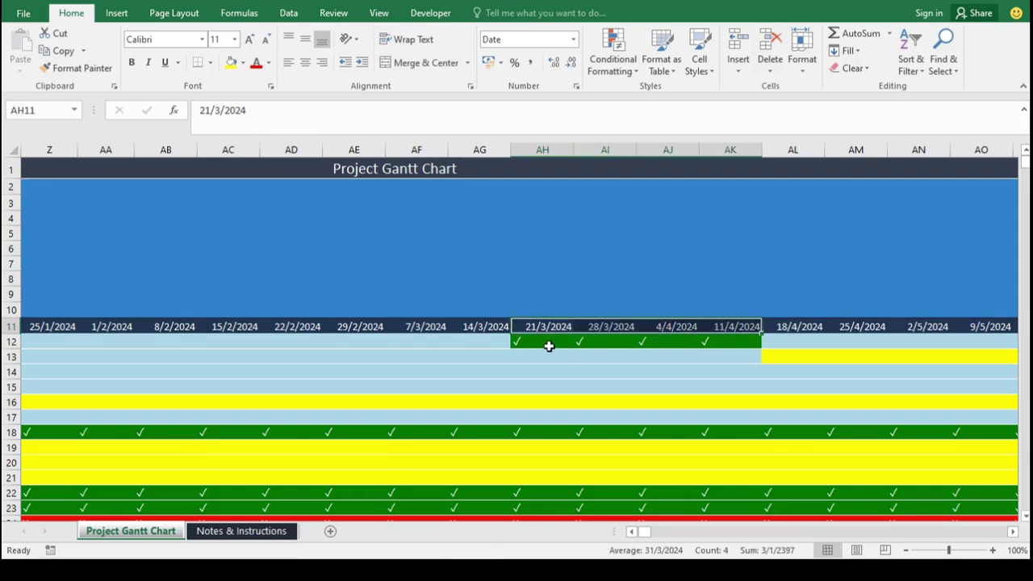
left_click_drag(530, 340, 737, 339)
left_click(738, 264)
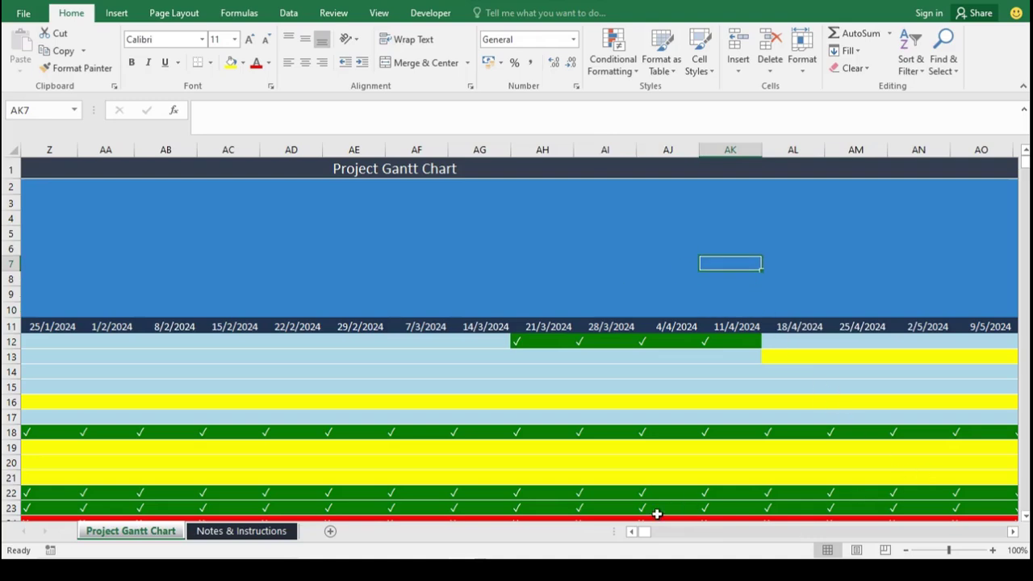
left_click_drag(642, 532, 642, 531)
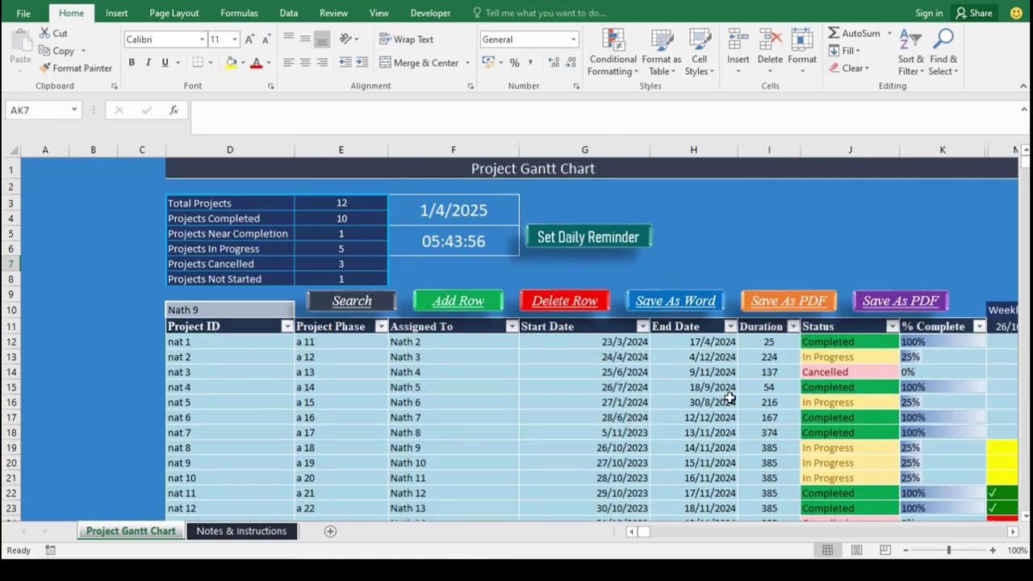
Set the timeline interval in M10 to Daily and examine the beginning of the nat 1 bar at 23/3/2024
left_click(1001, 310)
left_click(688, 310)
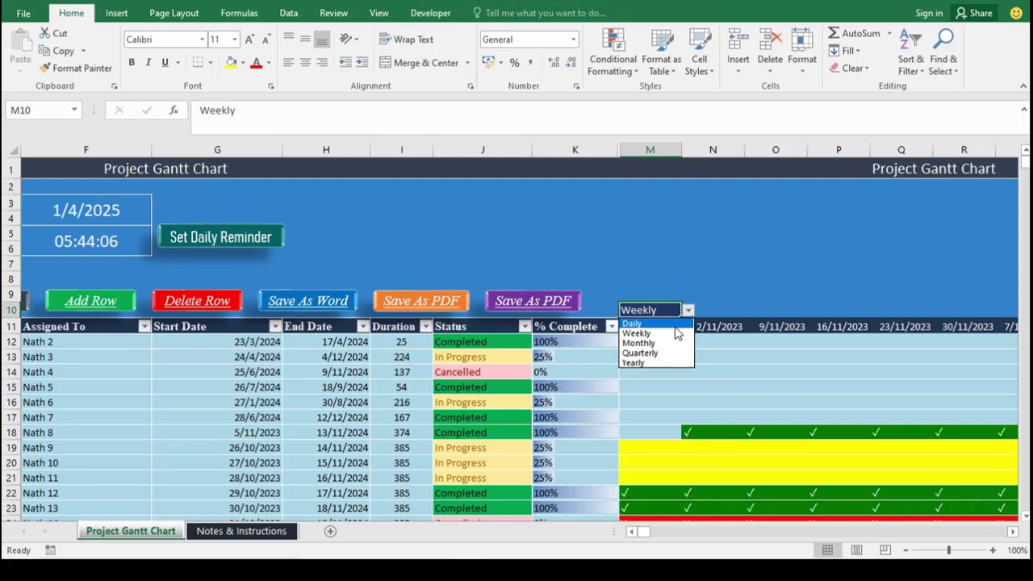
left_click(671, 324)
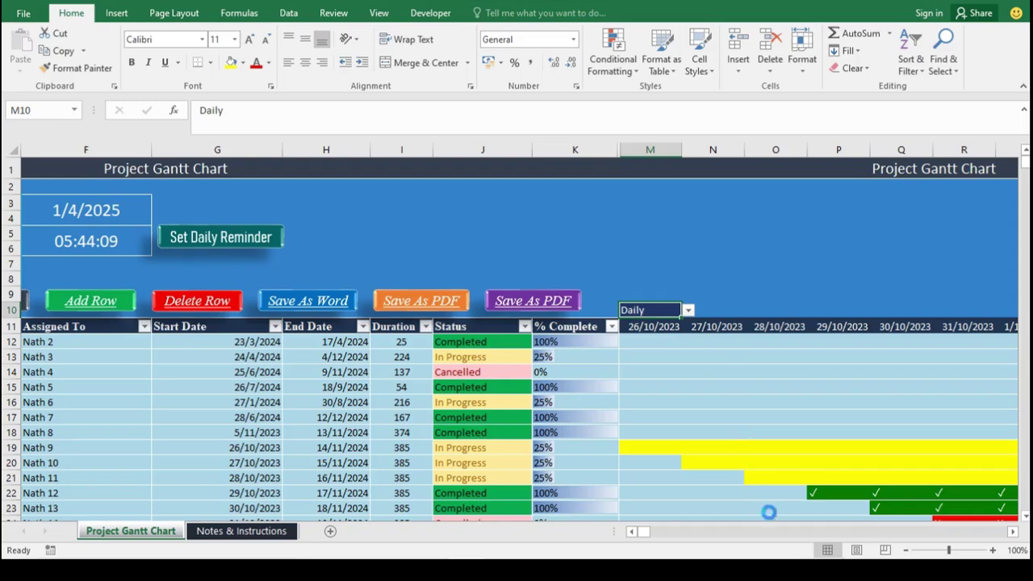
left_click_drag(642, 531, 647, 531)
left_click(1012, 532)
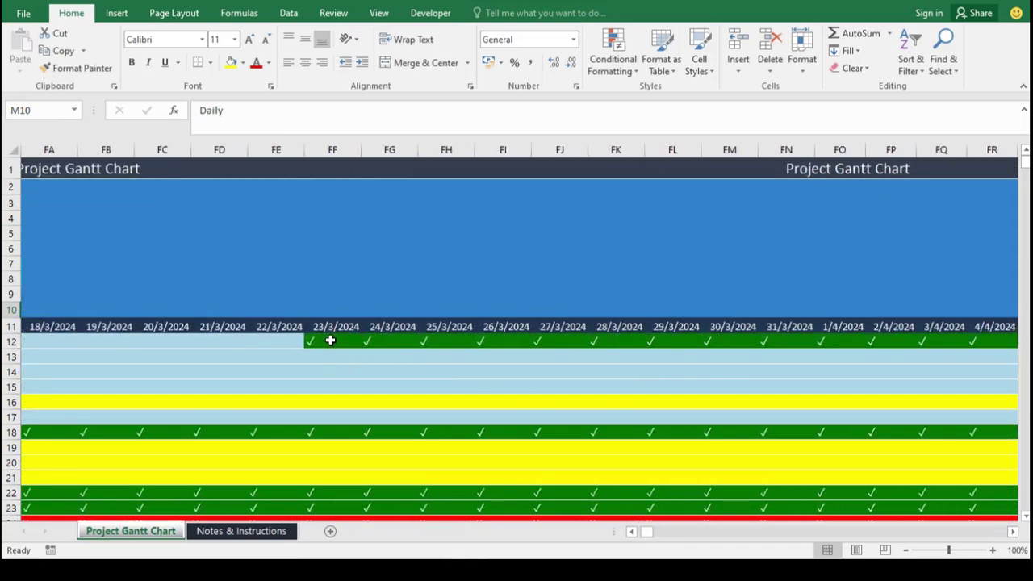
left_click(331, 341)
left_click_drag(336, 342, 205, 341)
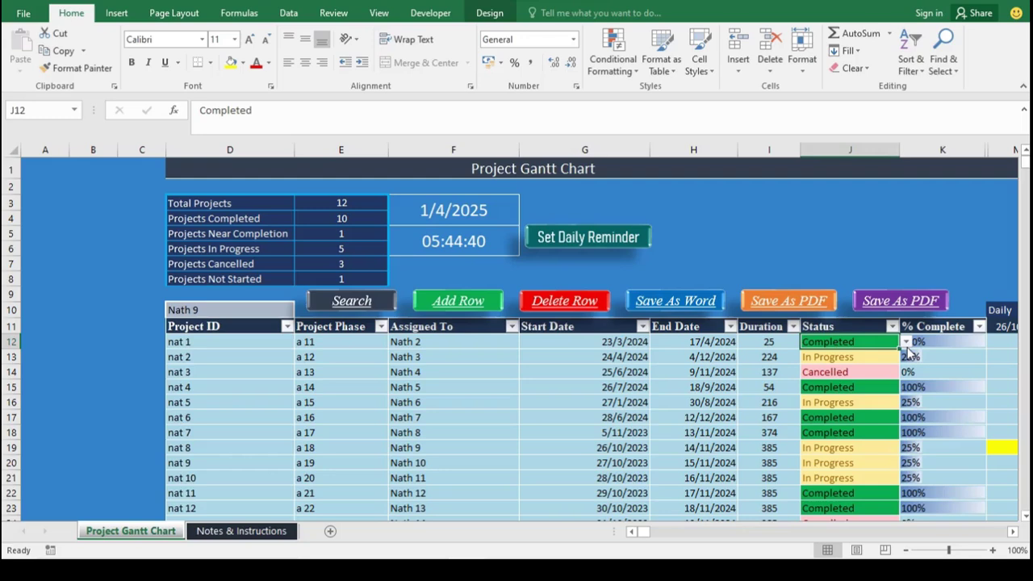
Set the status of project nat 1 to Not Started and check its bar in the daily timeline
left_click(906, 343)
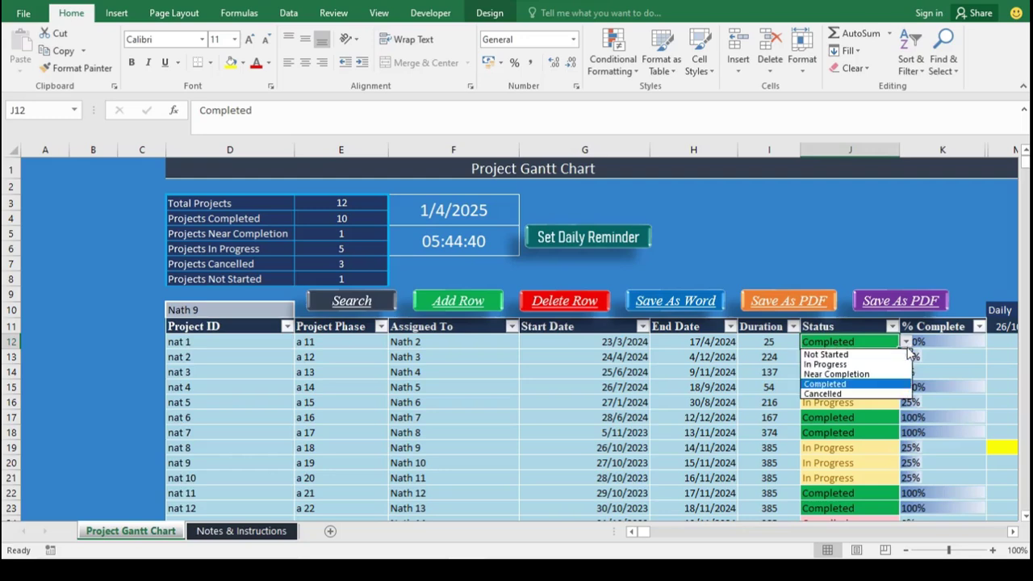
left_click(826, 355)
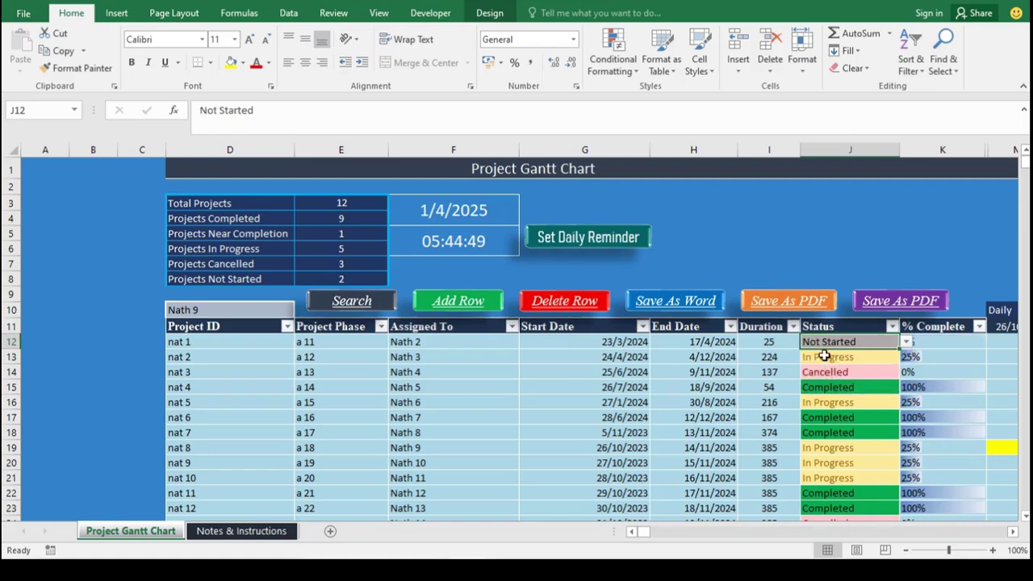
left_click(849, 247)
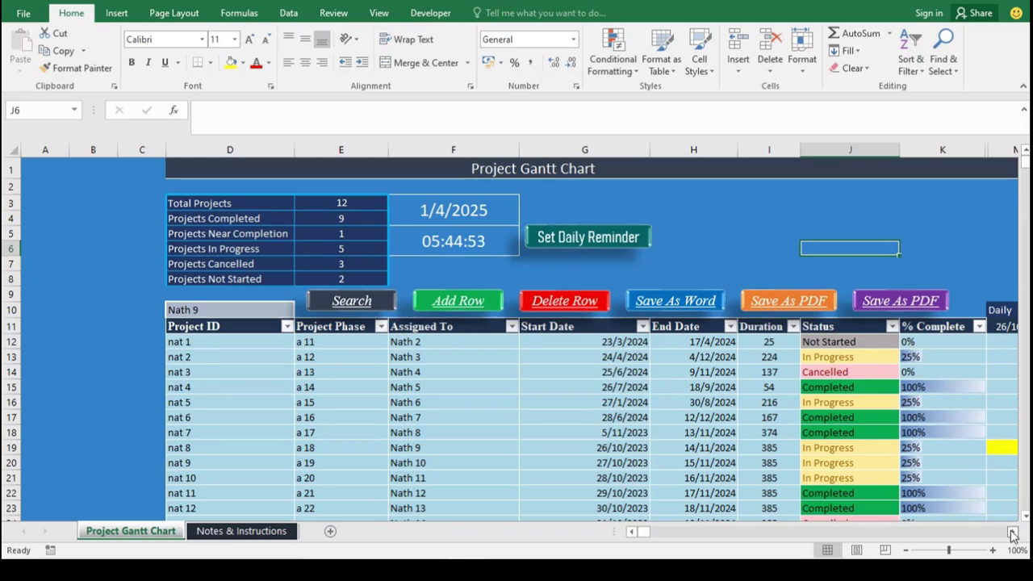
left_click_drag(1013, 535, 1013, 535)
left_click_drag(644, 535, 650, 535)
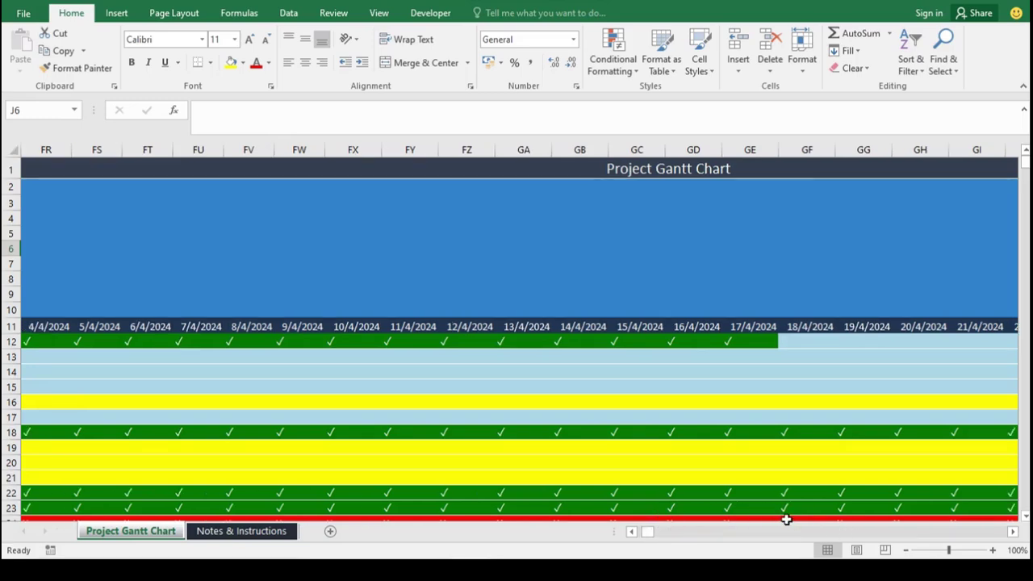
left_click_drag(634, 535, 633, 535)
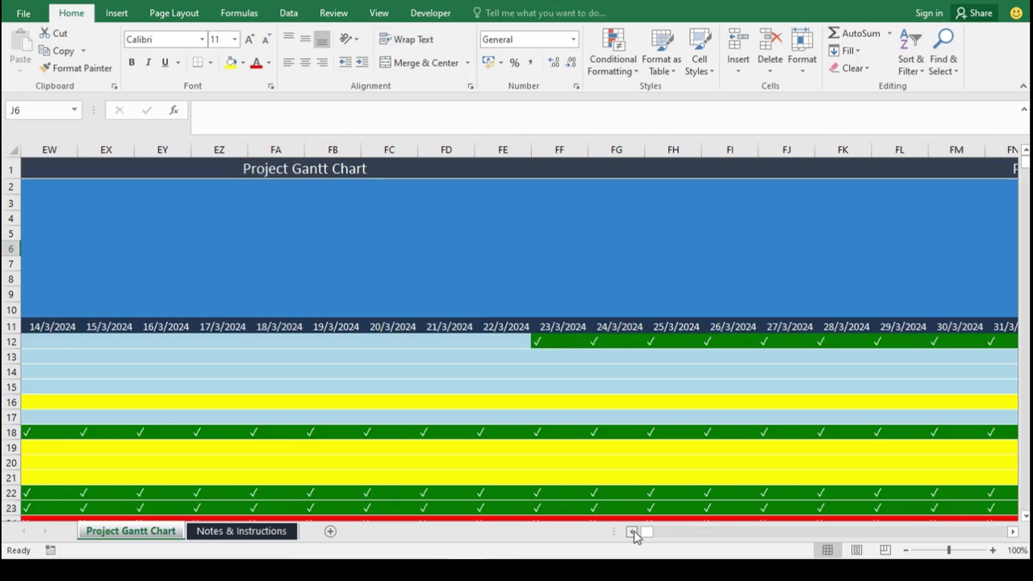
left_click_drag(634, 535, 633, 535)
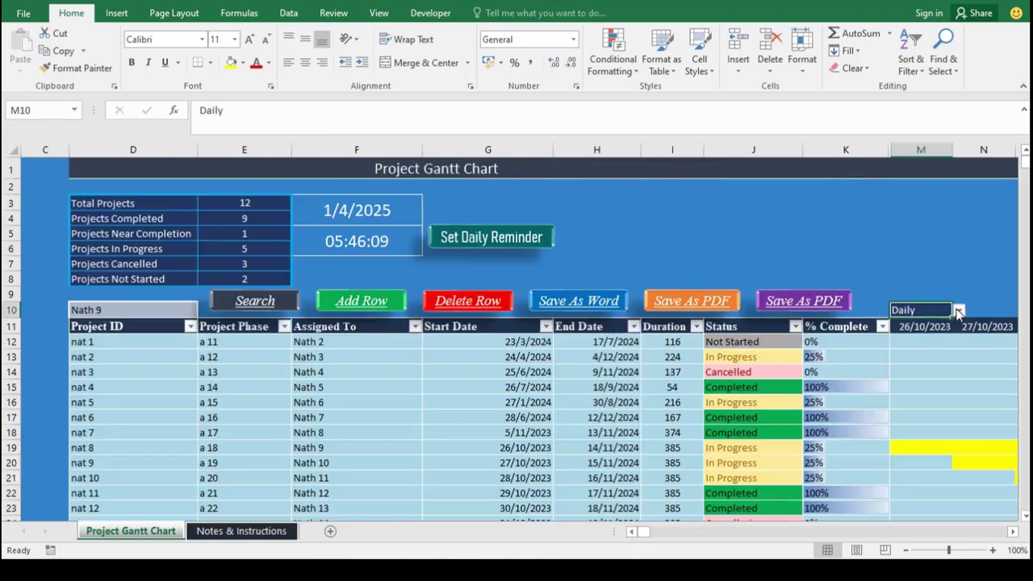
Try the Monthly and Quarterly timeline intervals in M10 and examine the project bars in the quarterly view
left_click(957, 311)
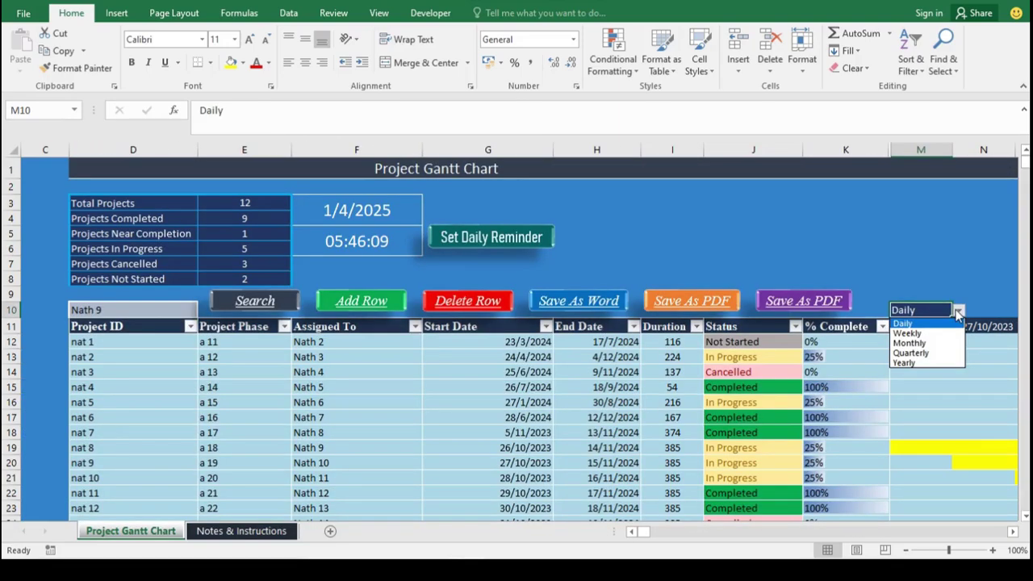
left_click(933, 351)
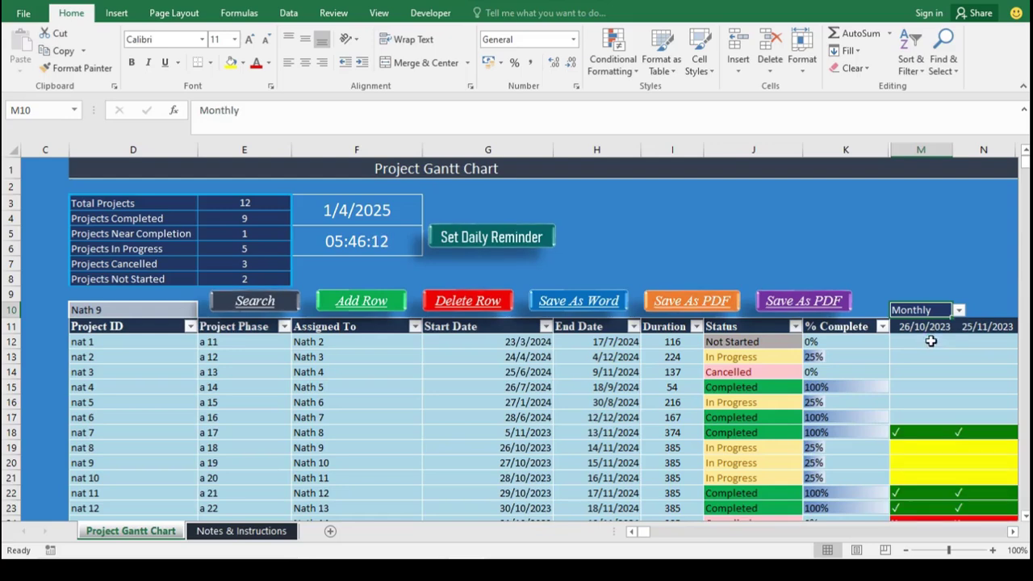
left_click(960, 311)
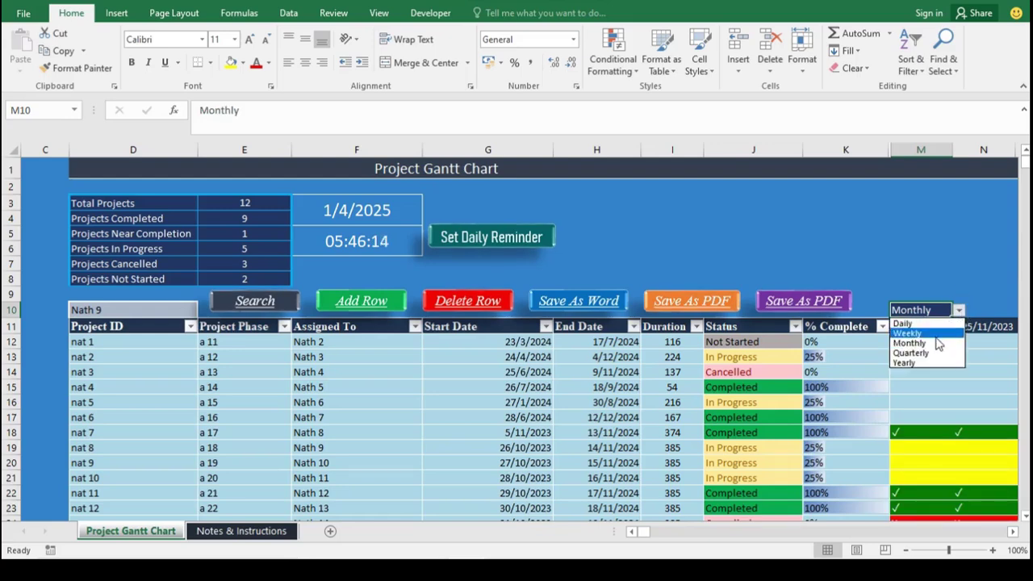
left_click(935, 353)
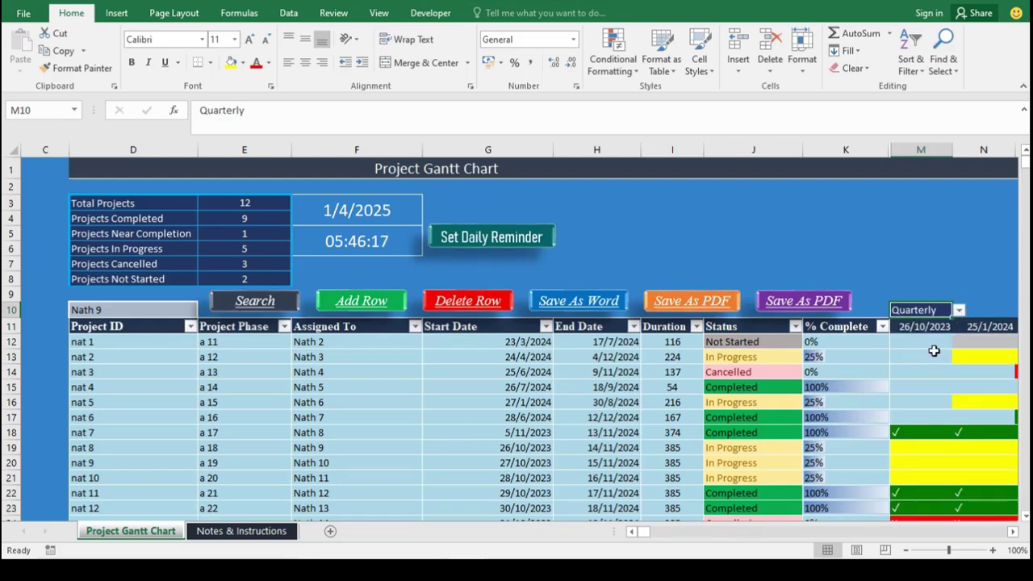
left_click(1013, 533)
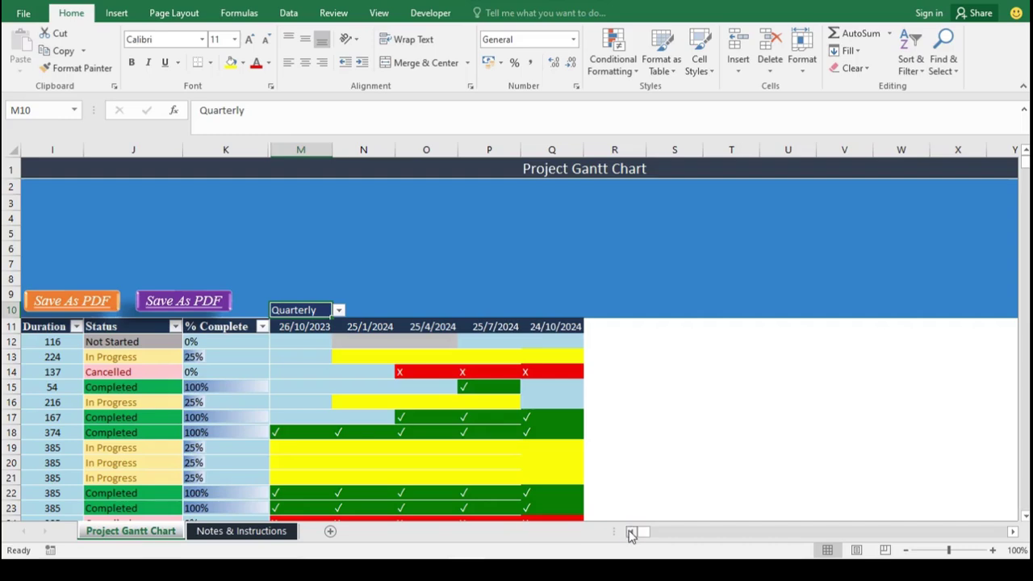
Set the End Date of project nat 1 in H12 to 17/5/2024
left_click(628, 531)
left_click(628, 531)
double_click(212, 344)
key("BackSpace")
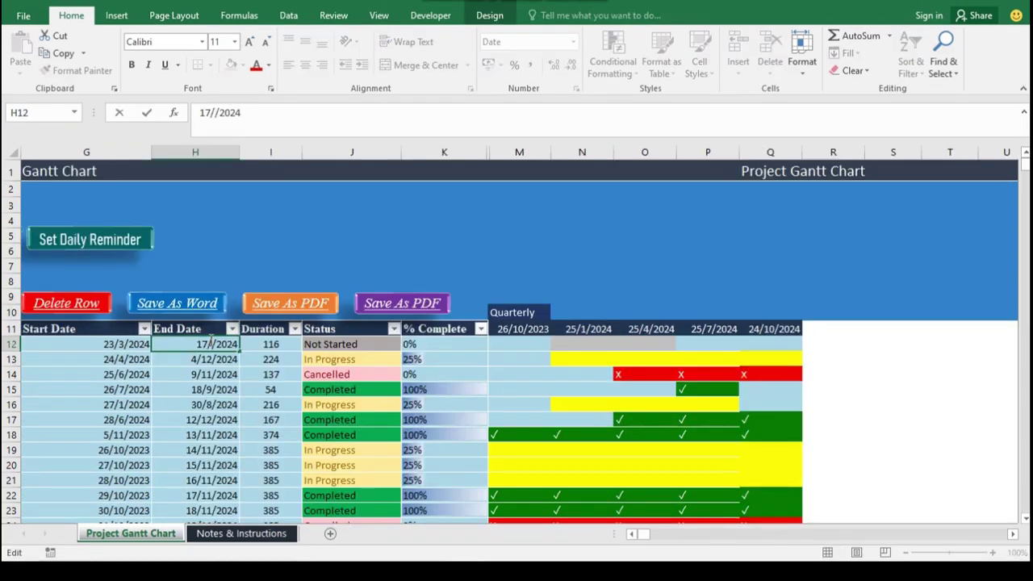
type("5")
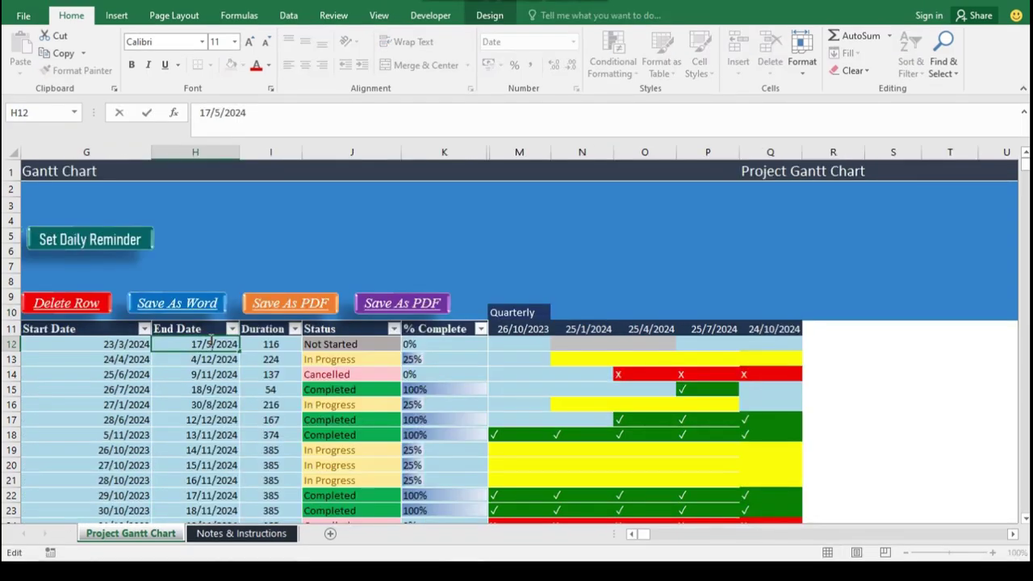
left_click(545, 239)
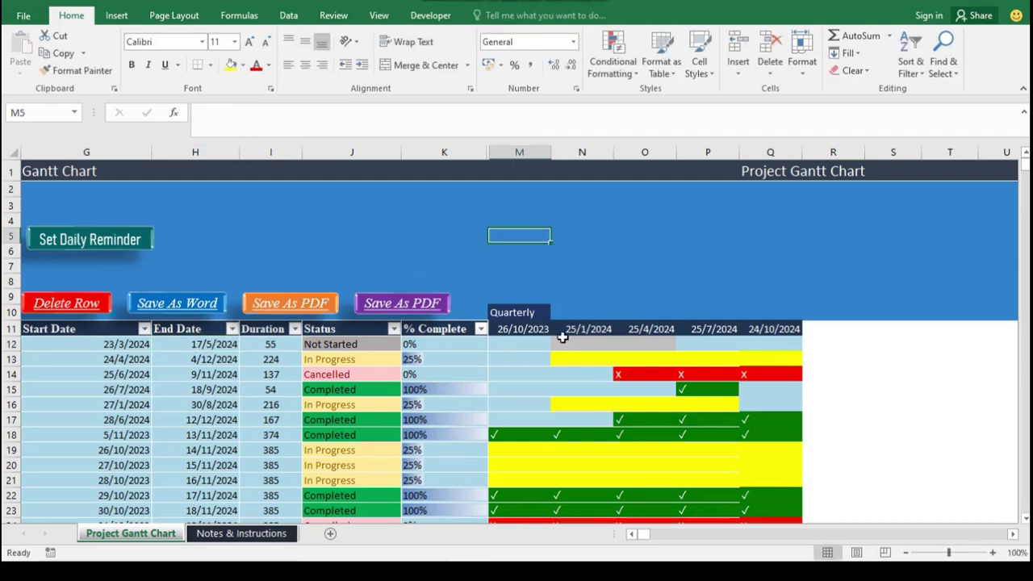
Set the status of project nat 1 in J12 to Near Completion
left_click(351, 344)
left_click(408, 343)
left_click(363, 374)
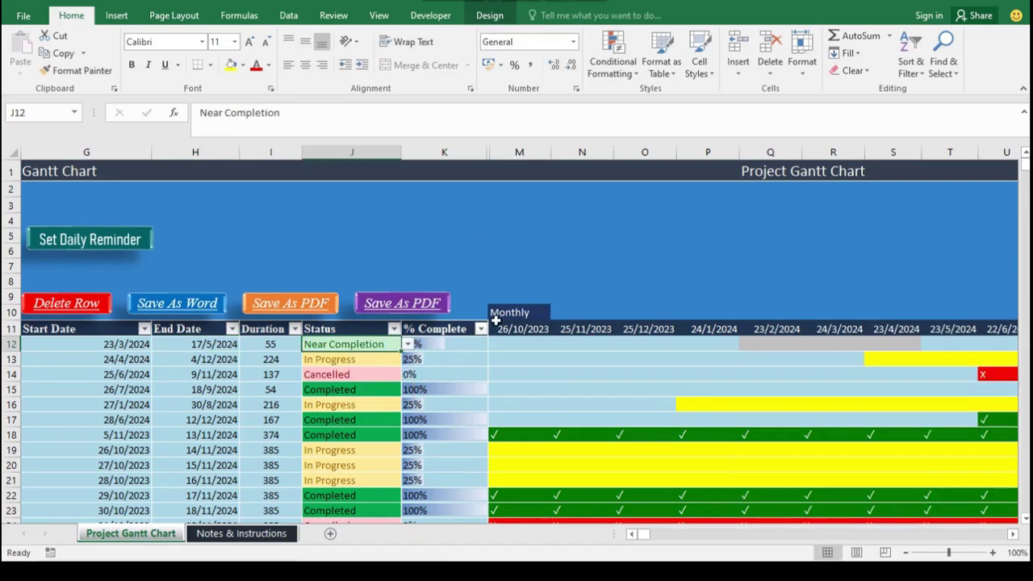
Switch the timeline interval in M10 to Quarterly to refresh the project bars
left_click(521, 312)
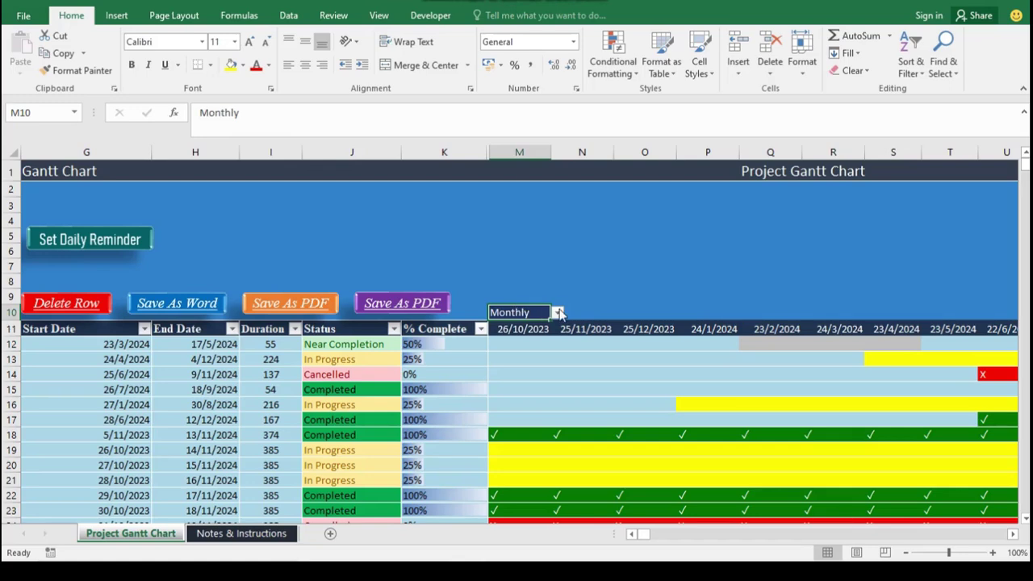
left_click(558, 312)
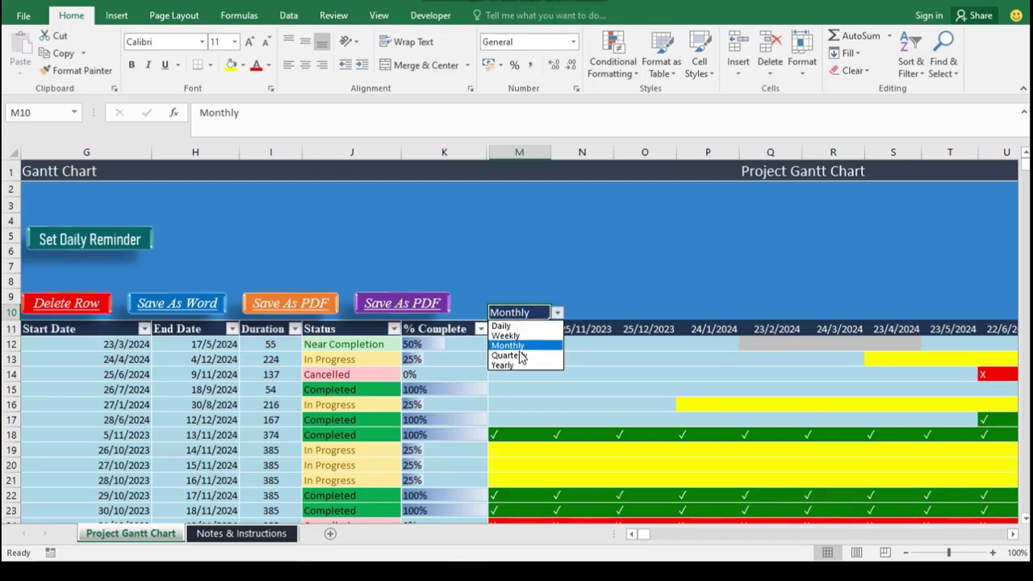
left_click(520, 356)
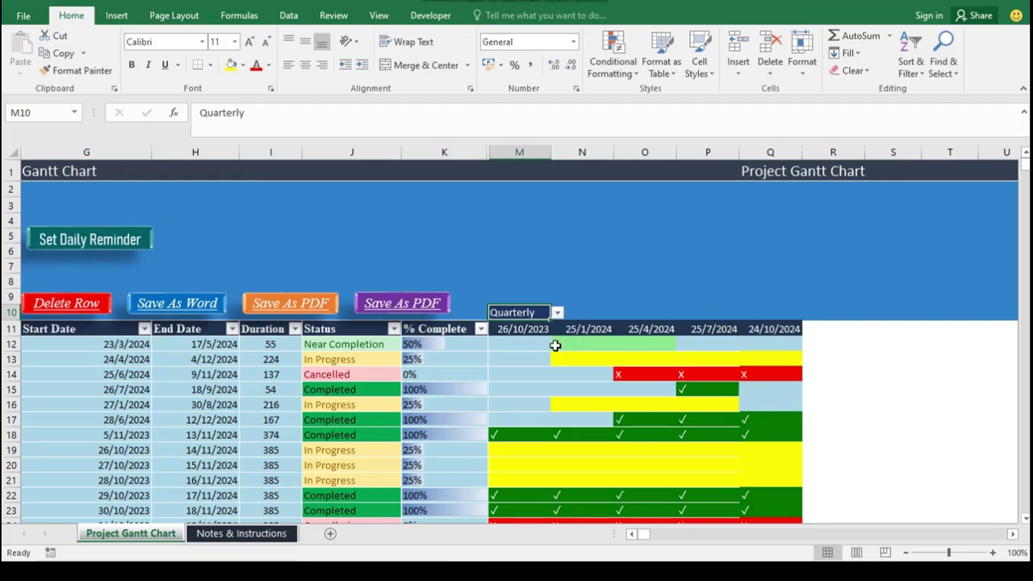
Set the End Date of project nat 2 in H13 to 4/8/2024
left_click(208, 359)
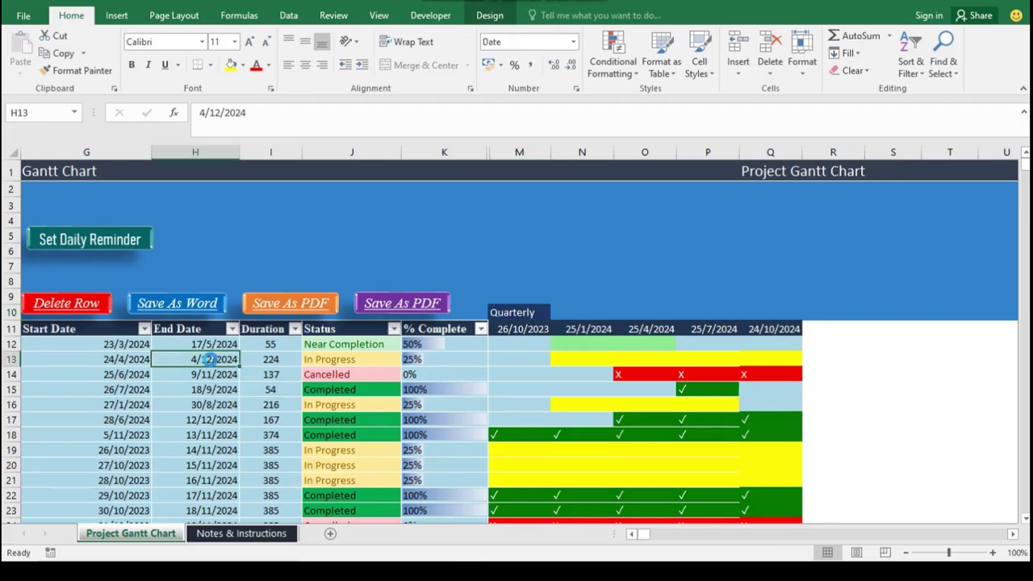
left_click(221, 114)
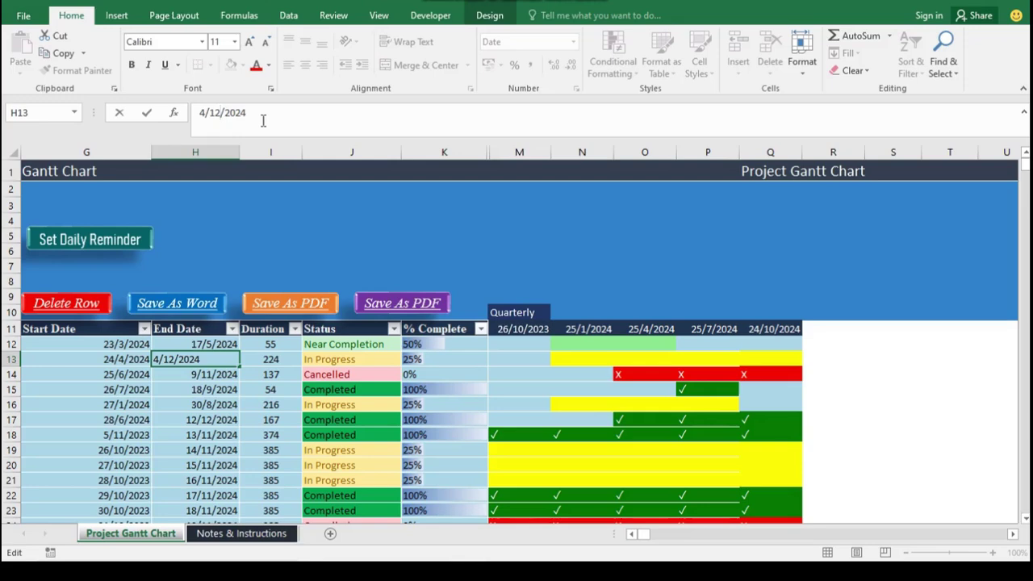
key("BackSpace")
key("BackSpace")
type("8")
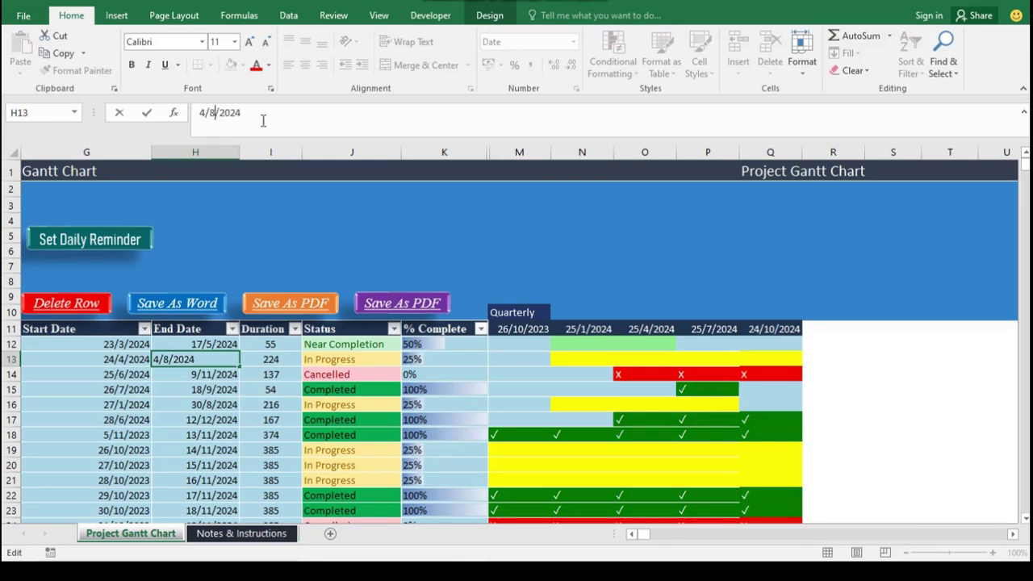
Switch the timeline interval in M10 to Monthly for the project table
left_click(517, 312)
left_click(557, 312)
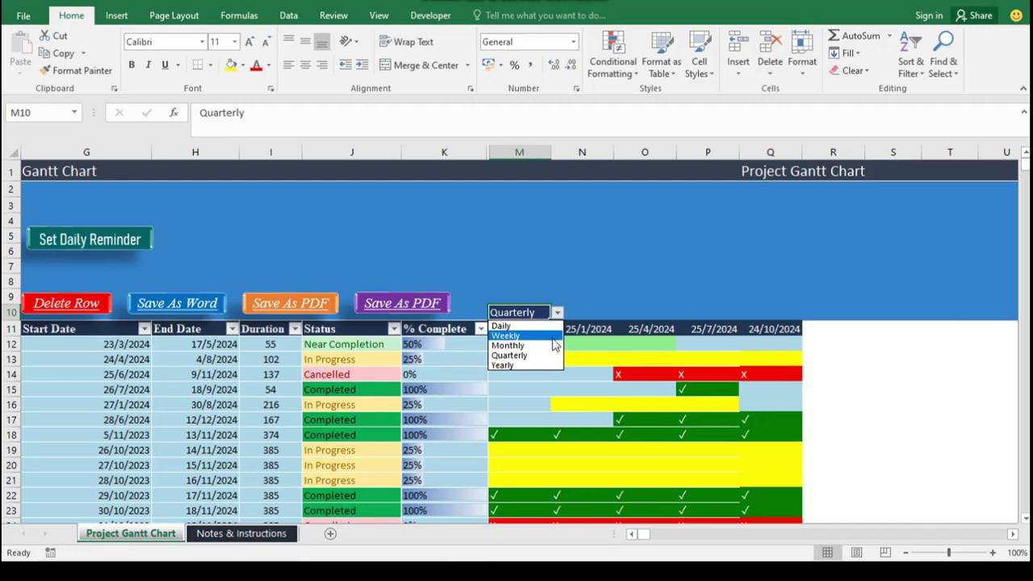
key("Escape")
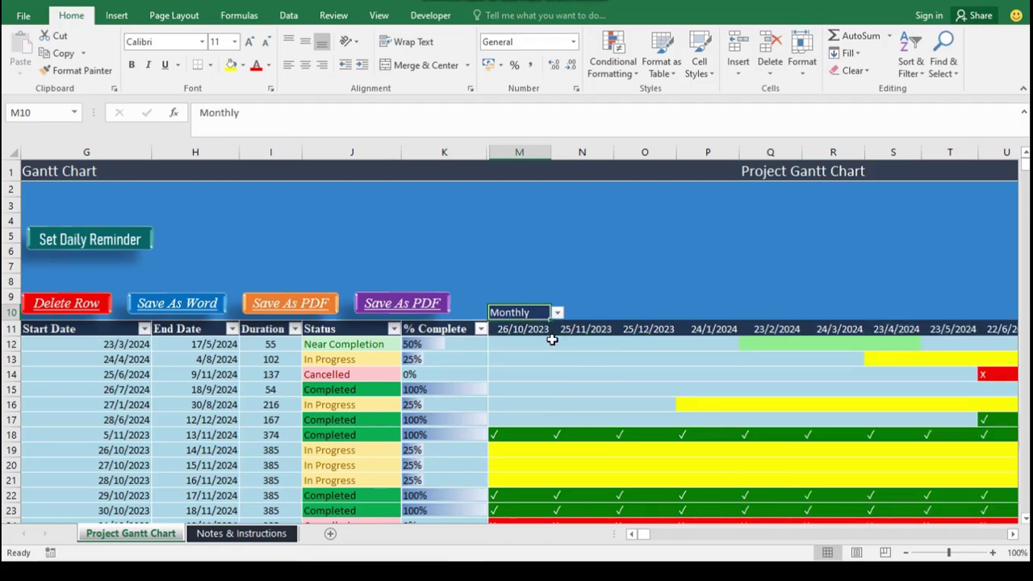
Set the status of project nat 2 in J13 to Cancelled
left_click(395, 362)
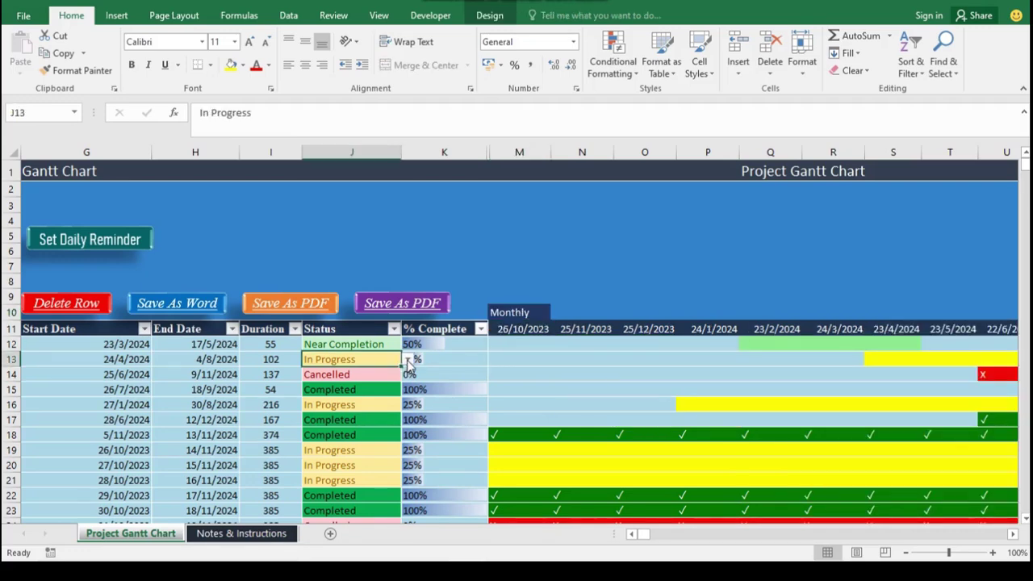
left_click(409, 359)
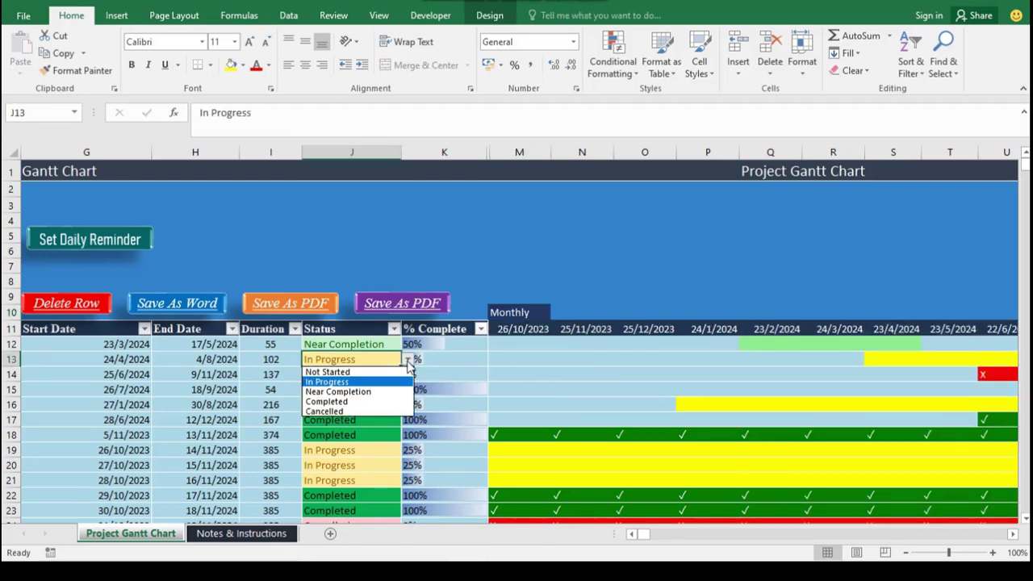
left_click(387, 413)
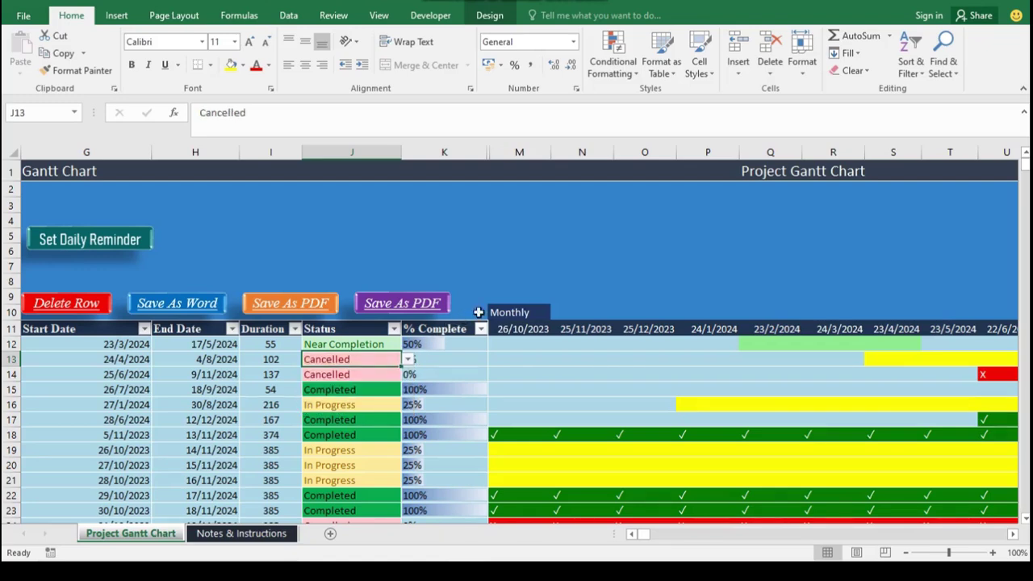
Switch the timeline interval in M10 to Quarterly and follow it with Yearly
left_click(510, 310)
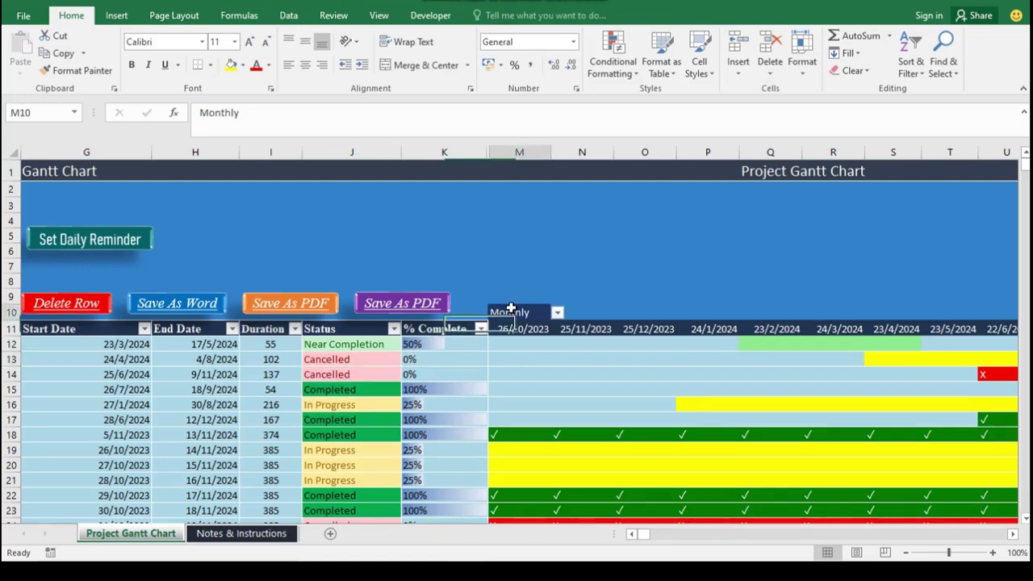
left_click(556, 313)
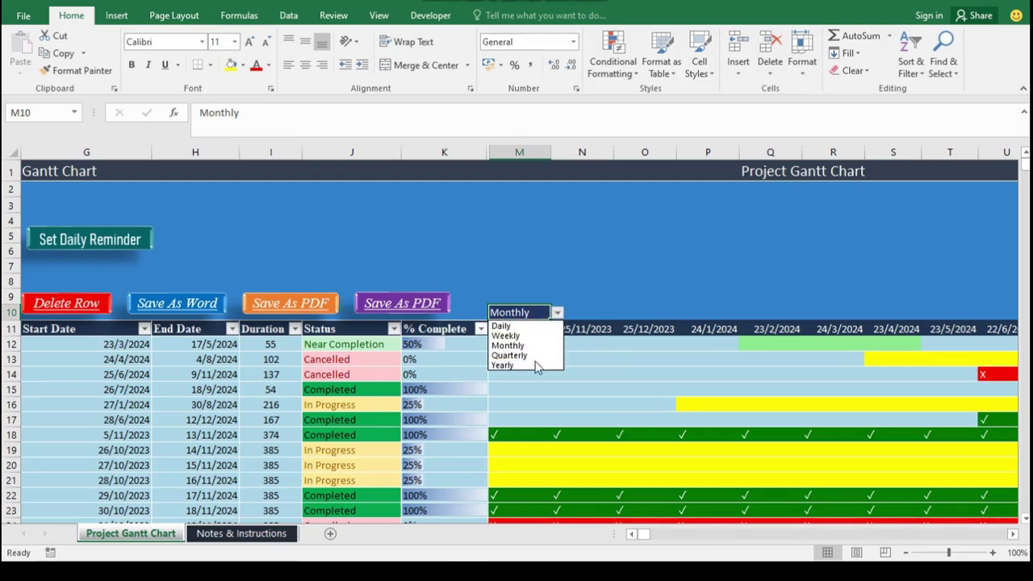
left_click(535, 355)
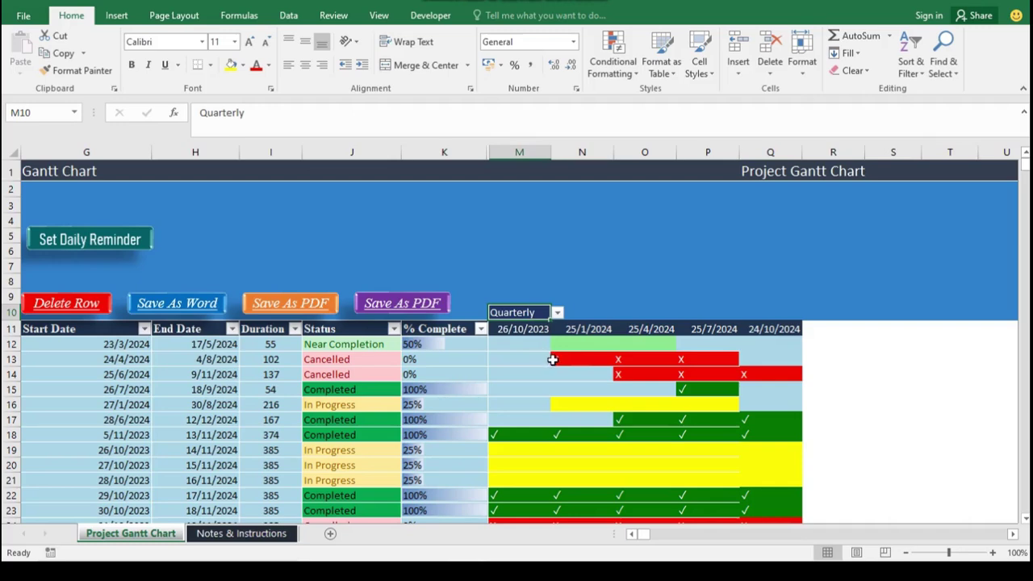
left_click(557, 313)
left_click(535, 364)
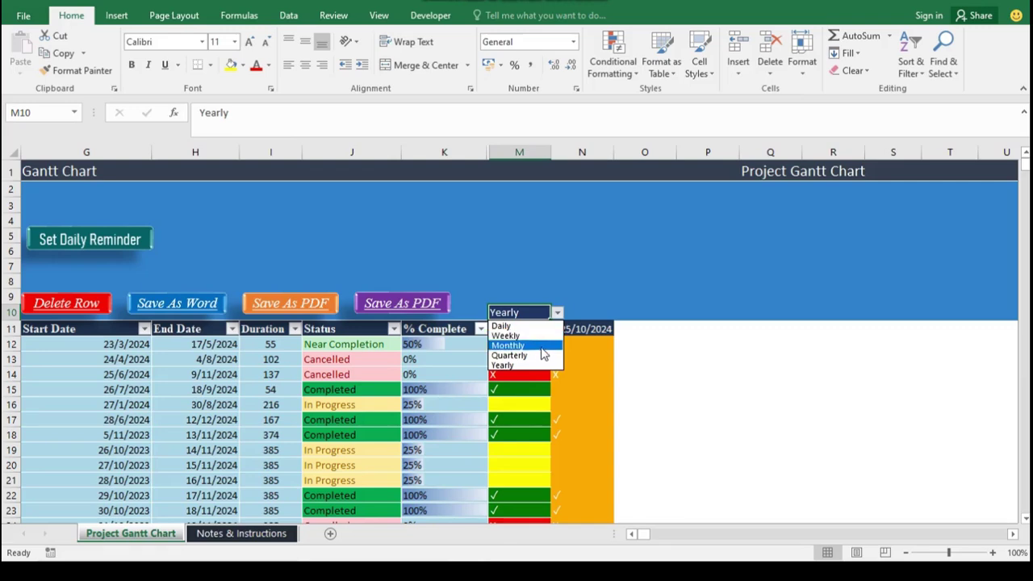
Switch the timeline interval in M10 to Monthly and check the bars up to the last date column
left_click(542, 347)
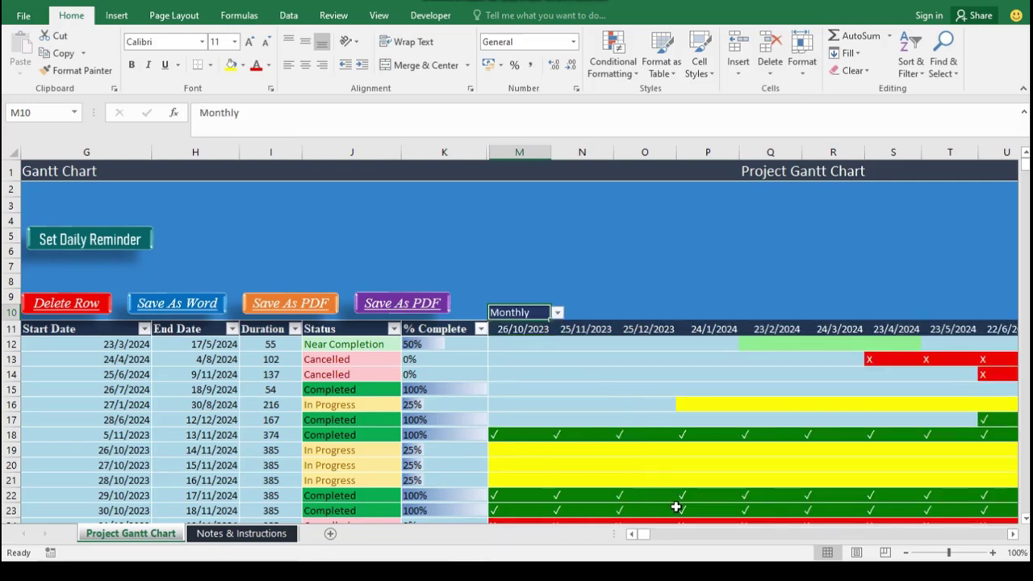
left_click(1013, 535)
left_click(1013, 534)
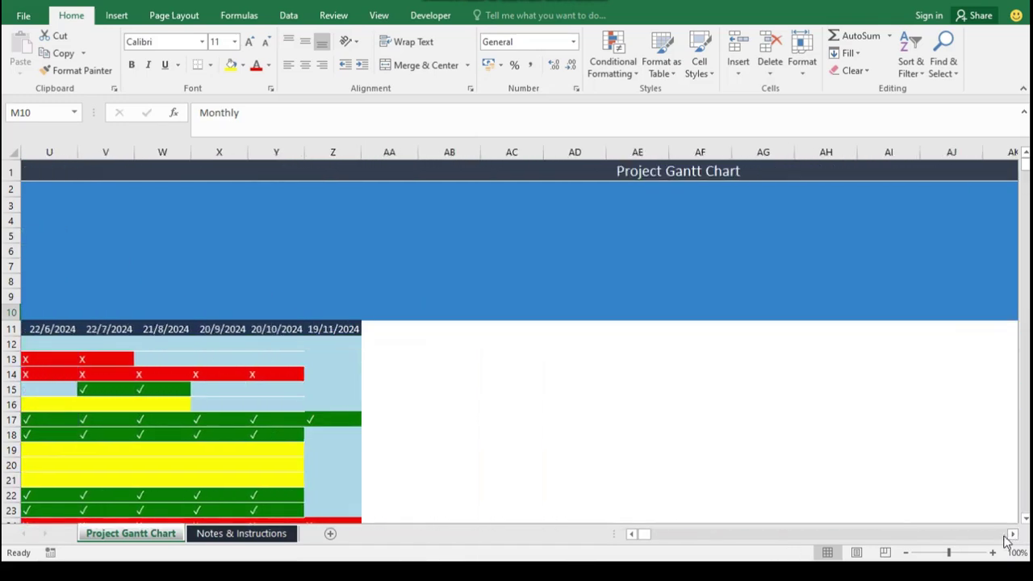
Switch the timeline interval in M10 to Daily and return to the first columns of the project table
left_click_drag(645, 535, 644, 535)
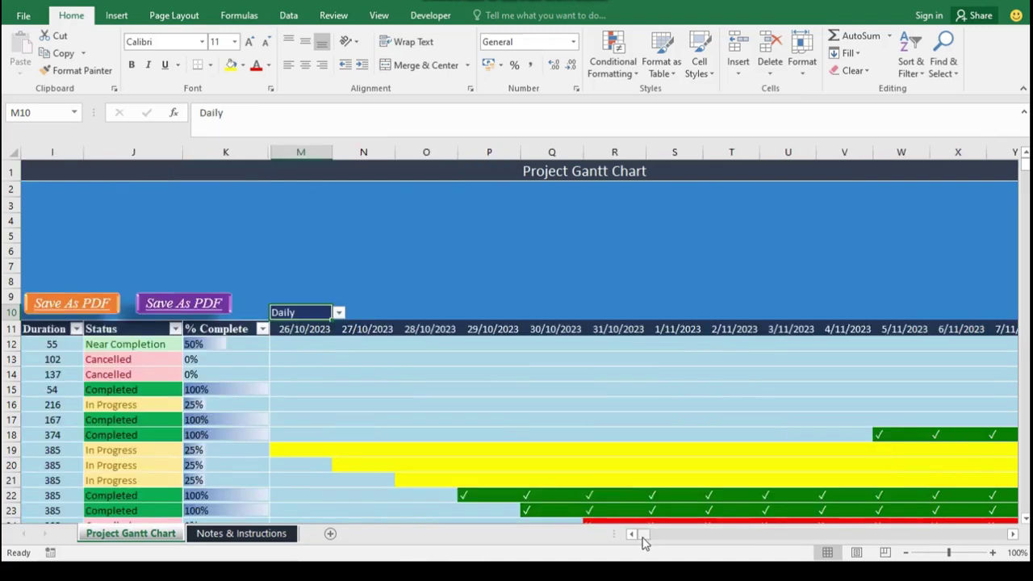
left_click_drag(643, 537, 643, 538)
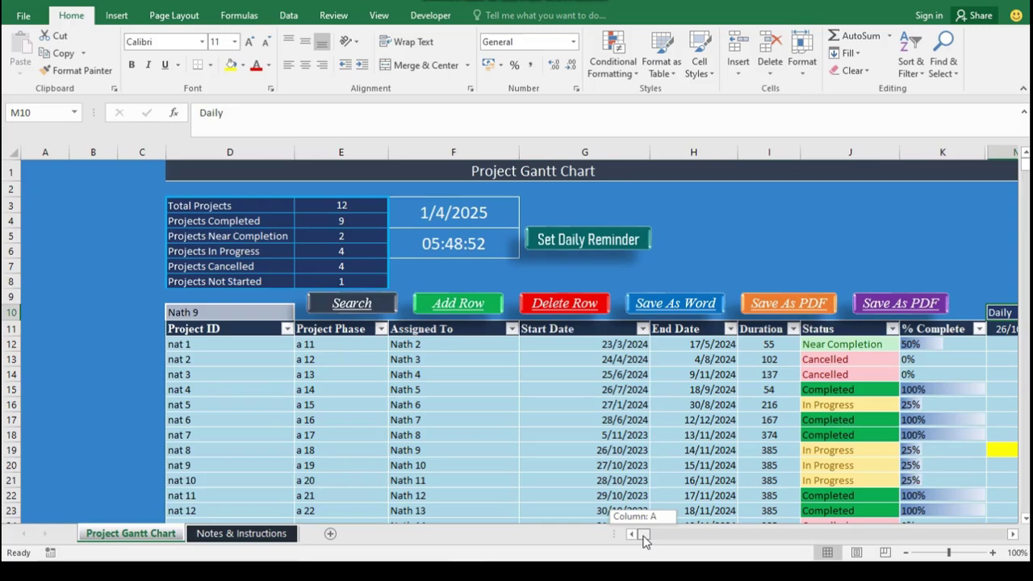
left_click_drag(644, 539, 642, 538)
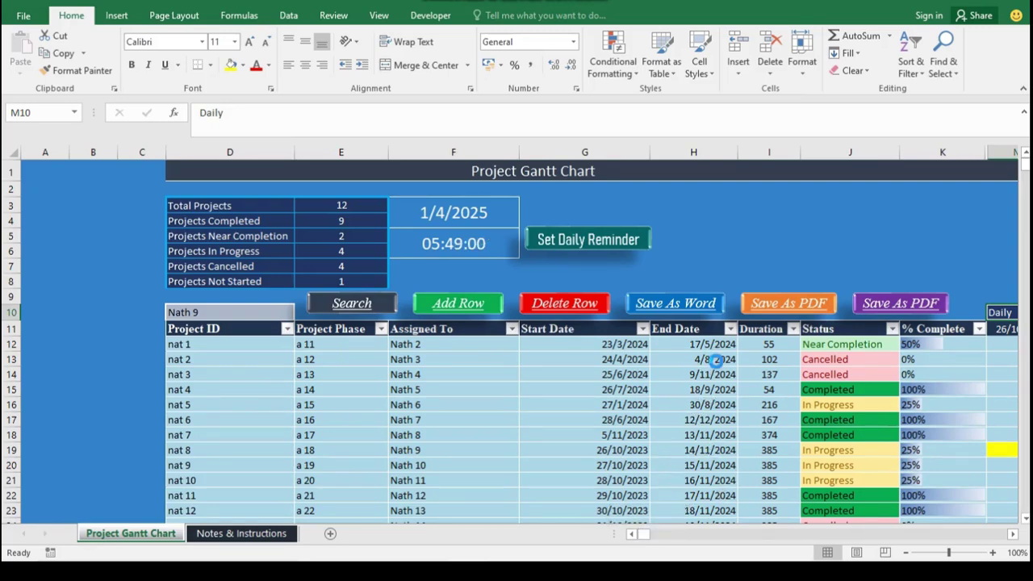
Set the End Date of project nat 2 in H13 to 4/8/2025 and fill the date series down to H16
left_click(712, 359)
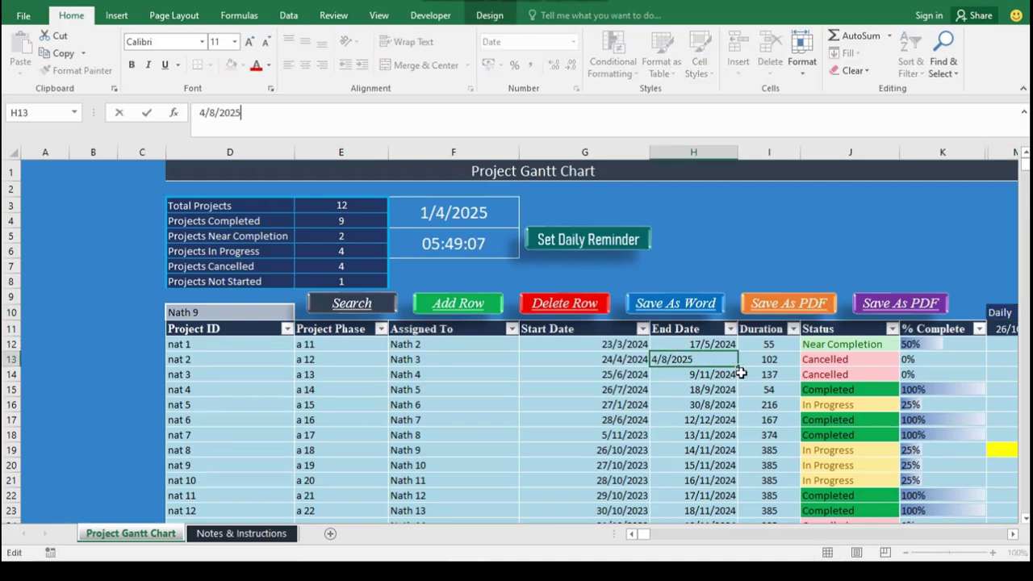
left_click(740, 373)
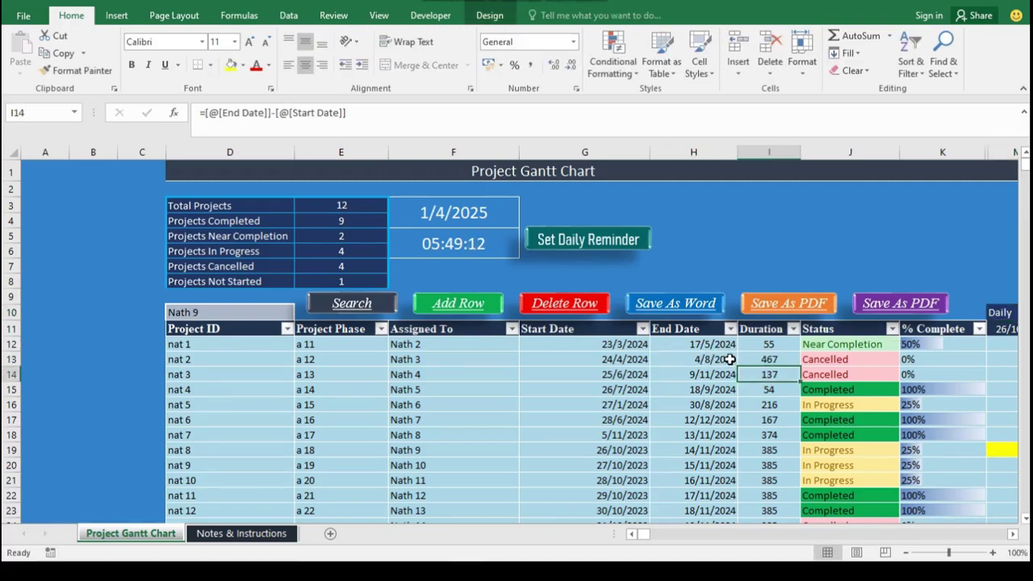
left_click(735, 362)
left_click_drag(737, 363, 742, 413)
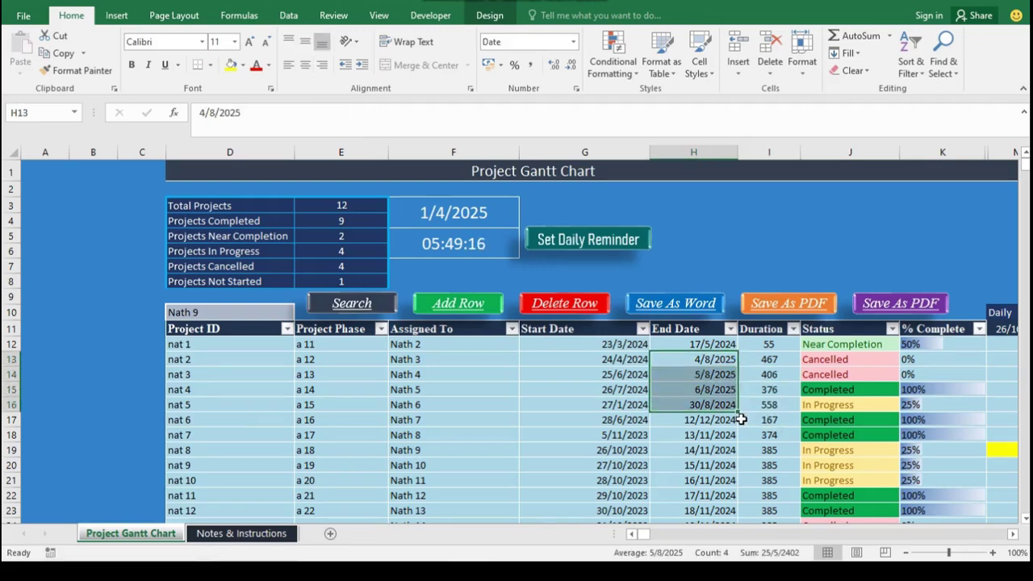
Refresh the project bars by switching the timeline interval in M10 to Weekly and back to Daily
left_click(1001, 313)
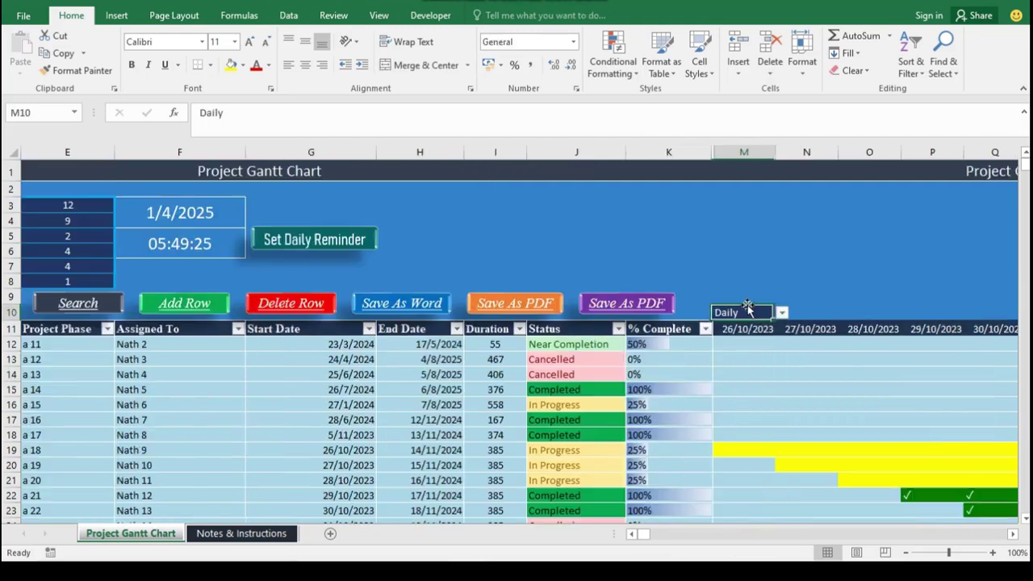
left_click(783, 313)
left_click(761, 337)
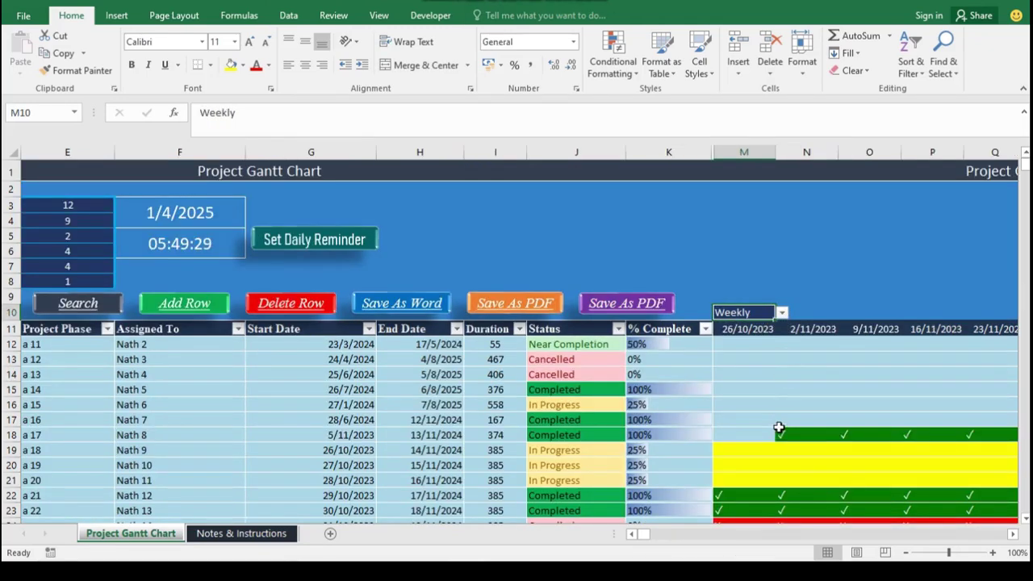
left_click(785, 314)
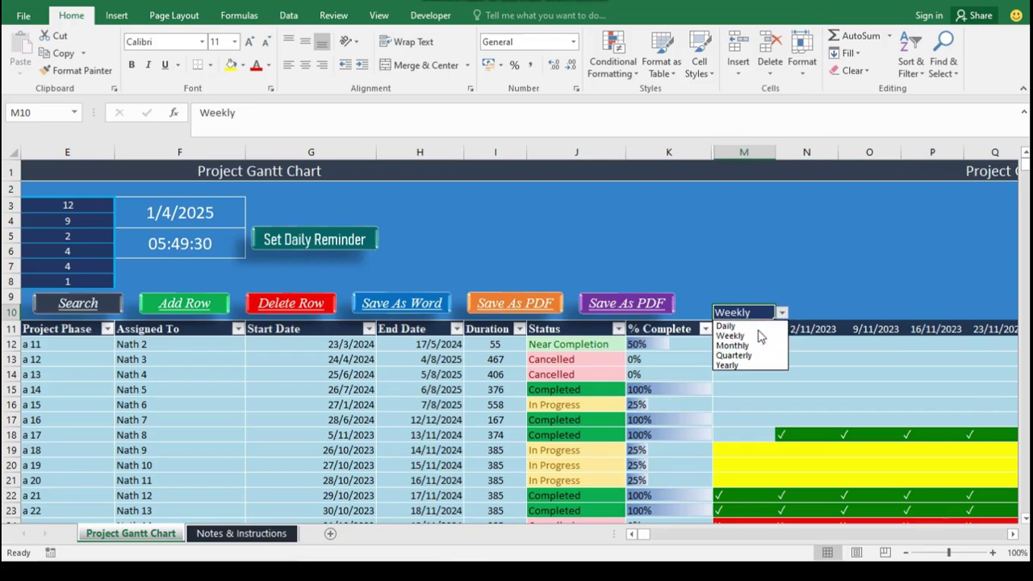
left_click(726, 326)
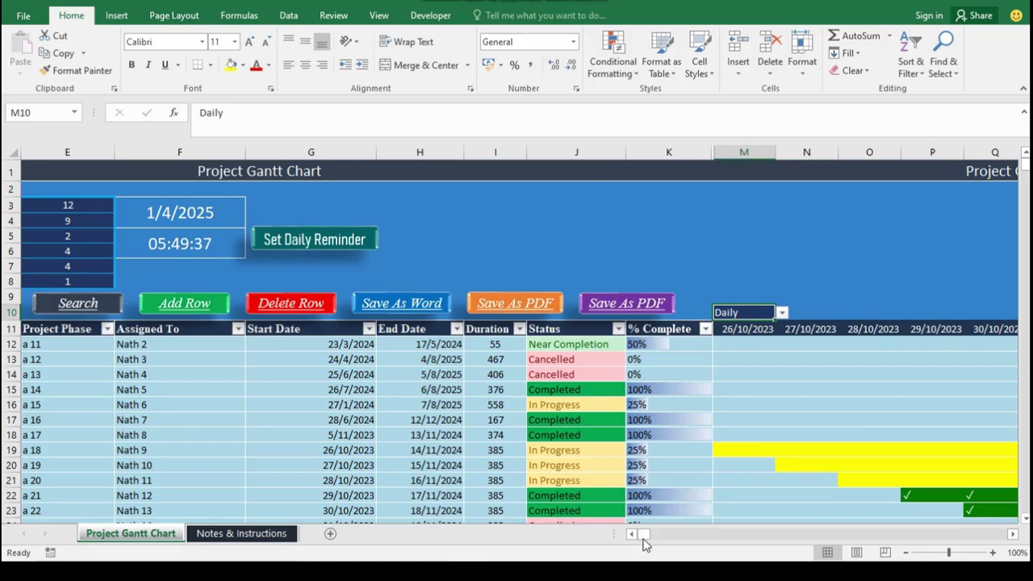
Examine the highlighted 1/4/2025 column in the daily timeline, from its date header to the last table row
left_click_drag(643, 543, 622, 533)
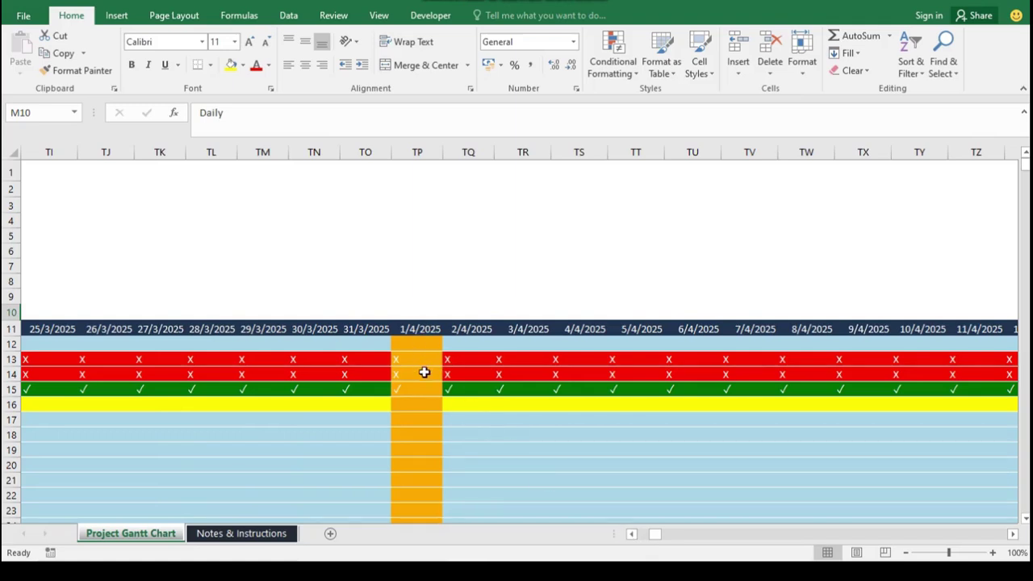
left_click(415, 328)
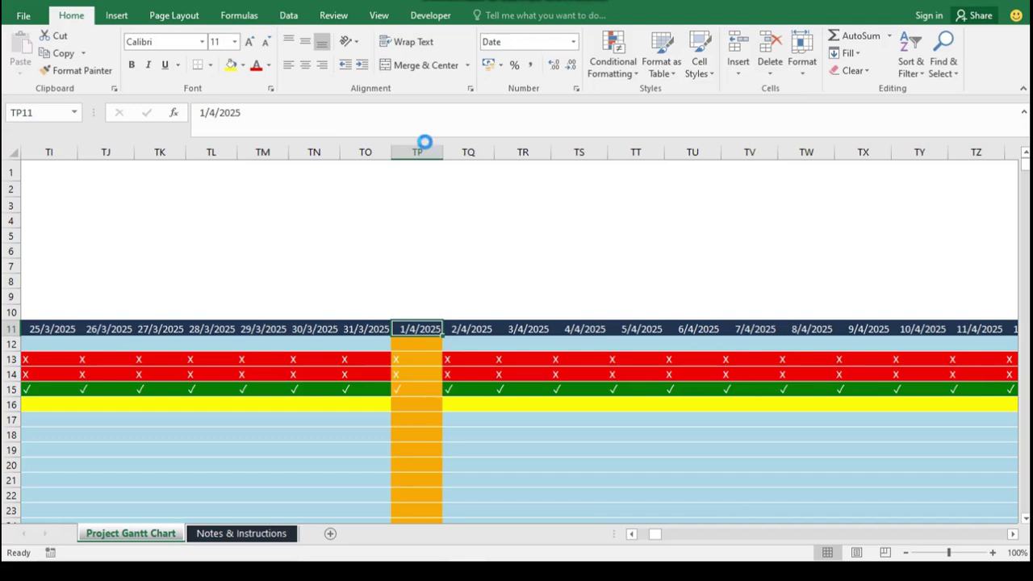
left_click(425, 150)
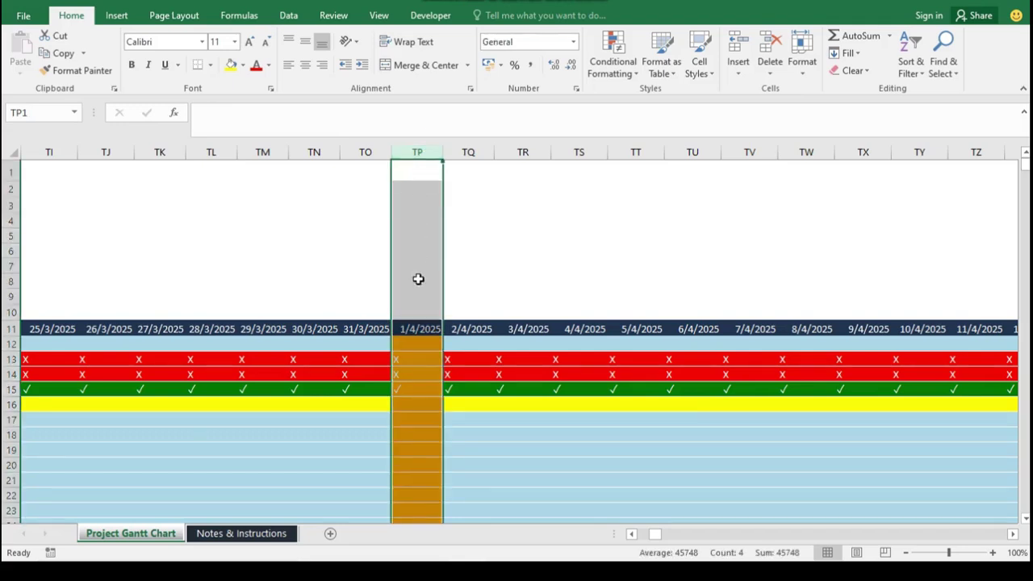
left_click(533, 252)
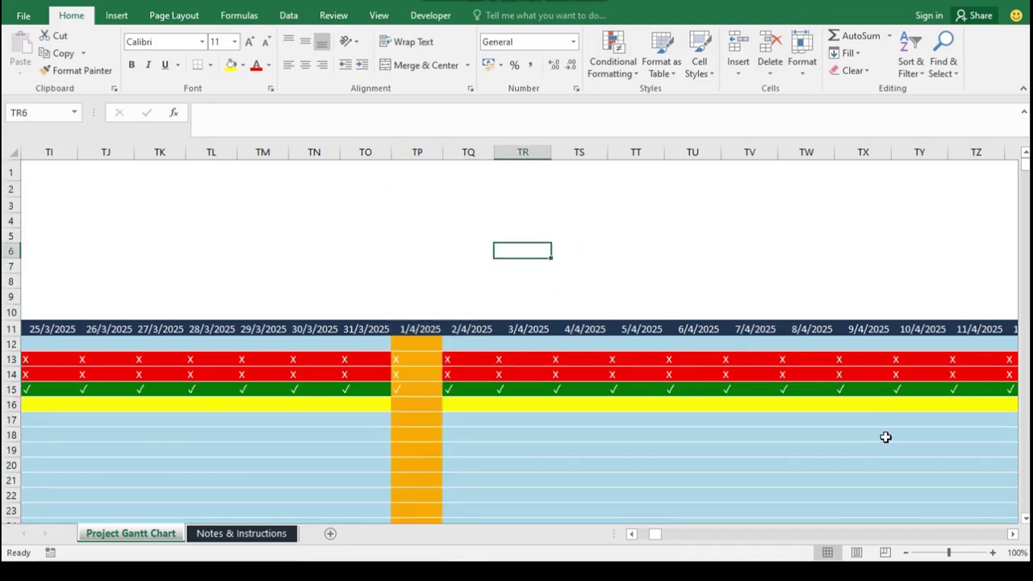
left_click(1027, 520)
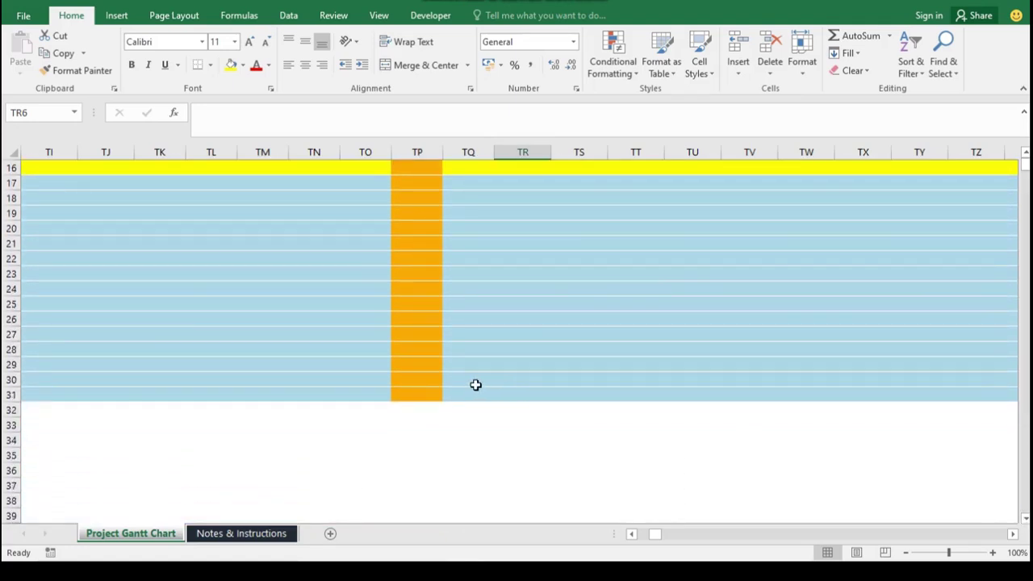
left_click(1025, 154)
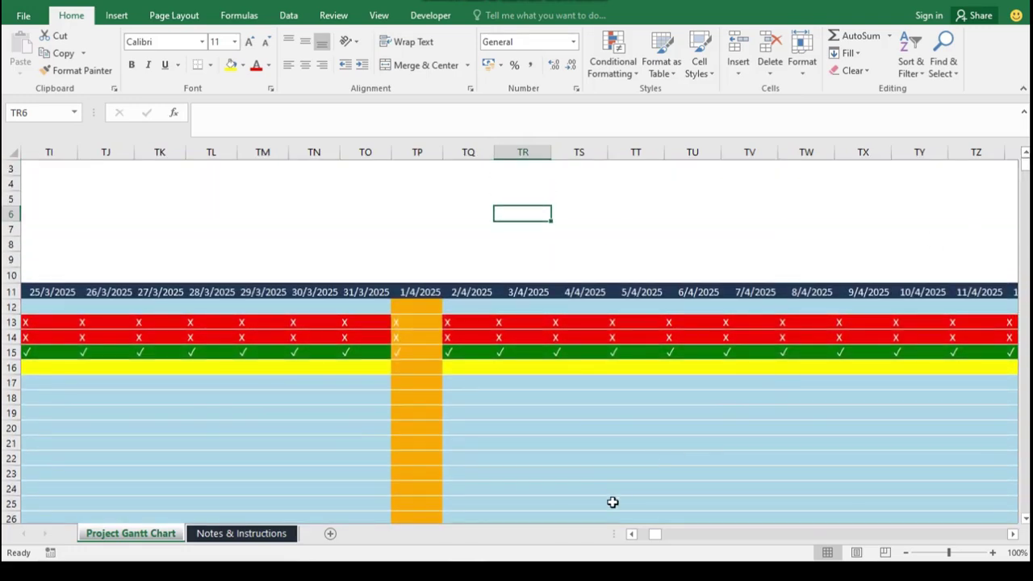
Return to the project table and inspect the current-date formula in F3
left_click_drag(655, 535, 634, 535)
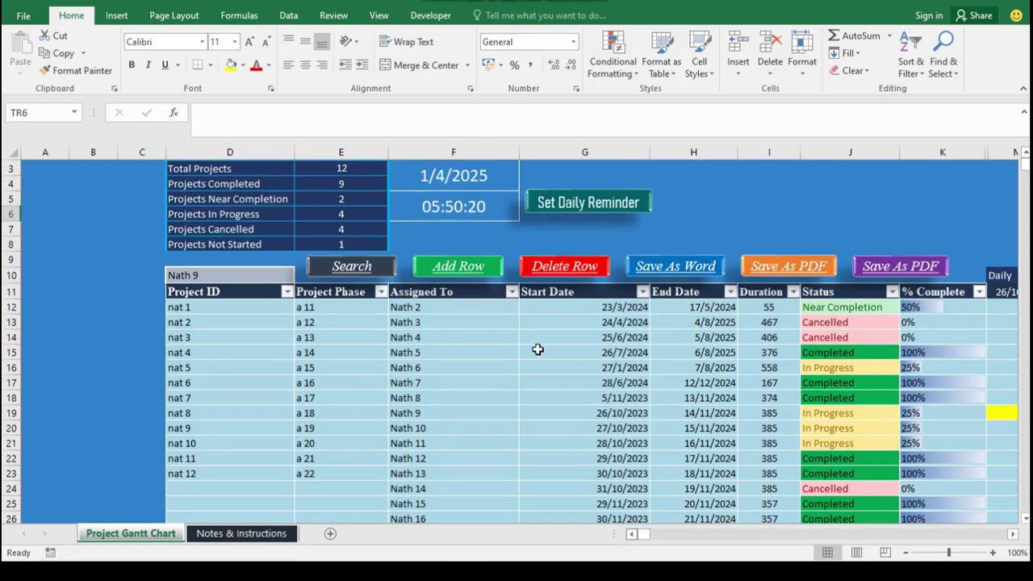
left_click(478, 169)
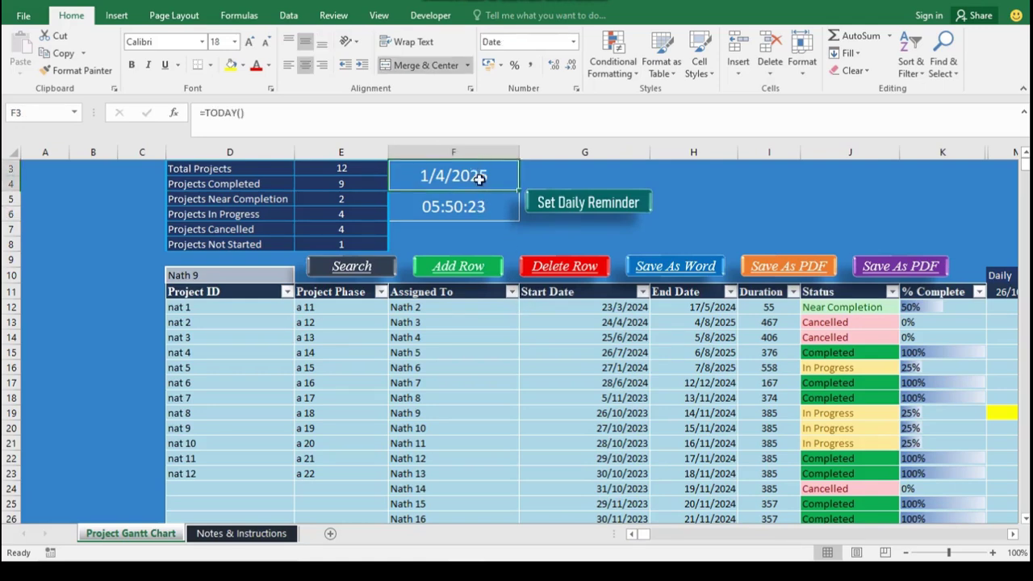
left_click(492, 399)
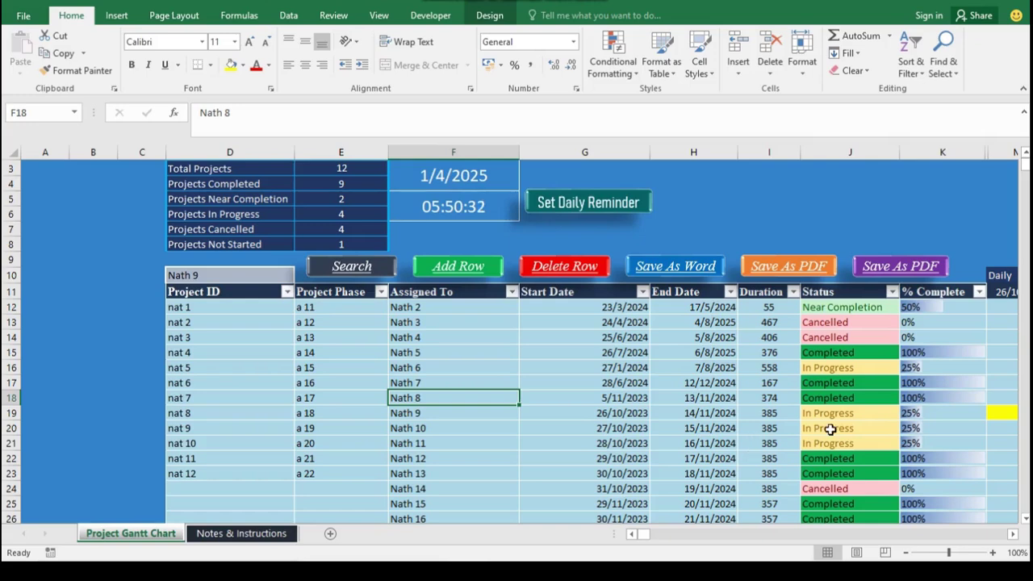
Set the status of project nat 6 in J17 to Near Completion
left_click(884, 382)
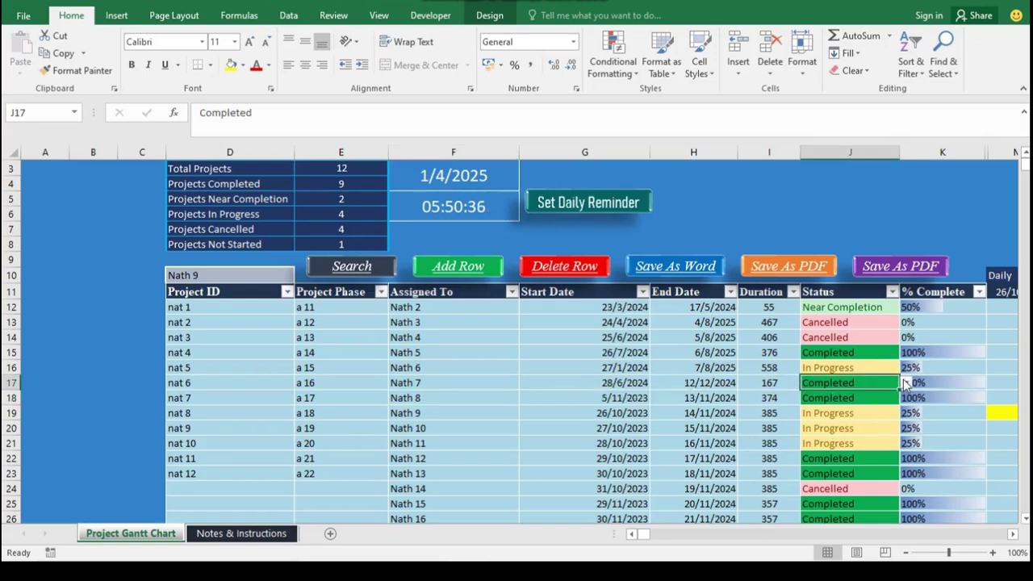
left_click(905, 383)
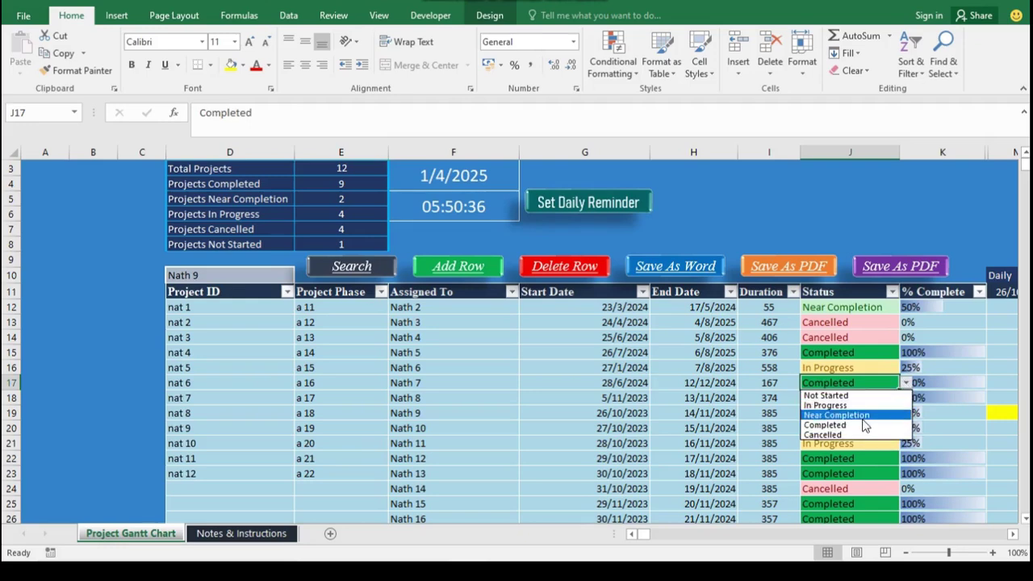
left_click(863, 415)
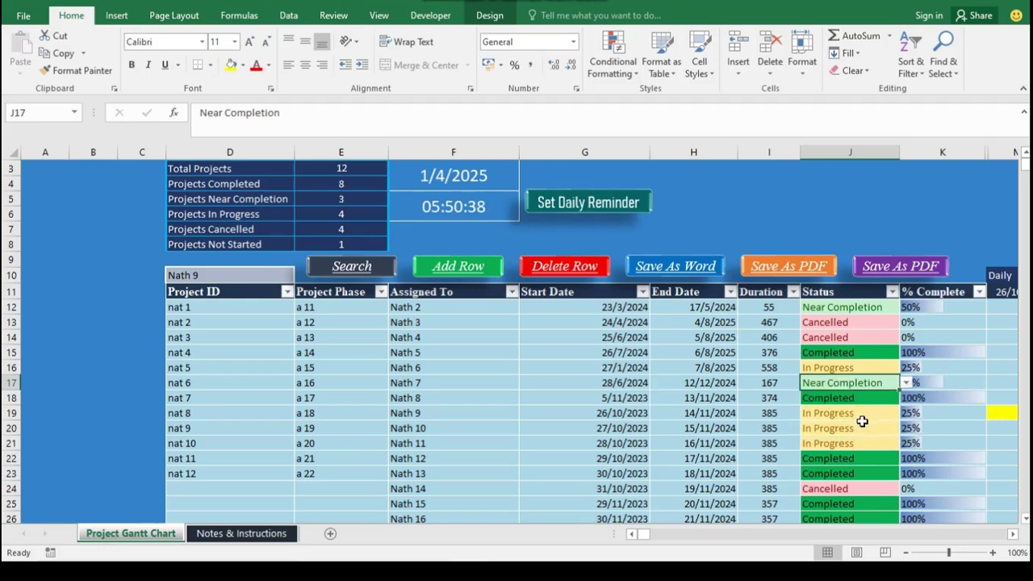
Inspect the % Complete formula in K17, the Duration formula in I12 and the End Date in H16
left_click(961, 380)
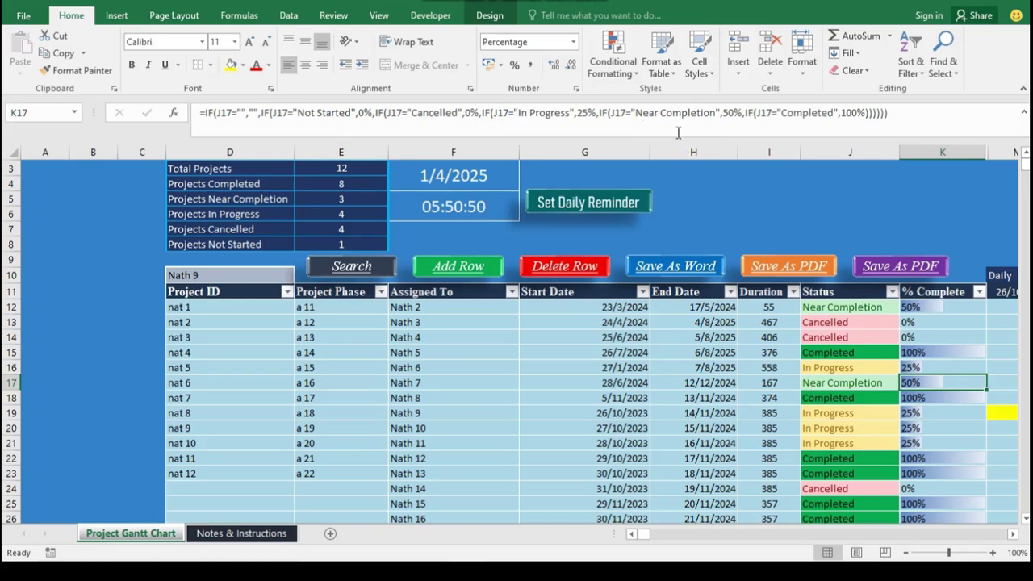
left_click(819, 196)
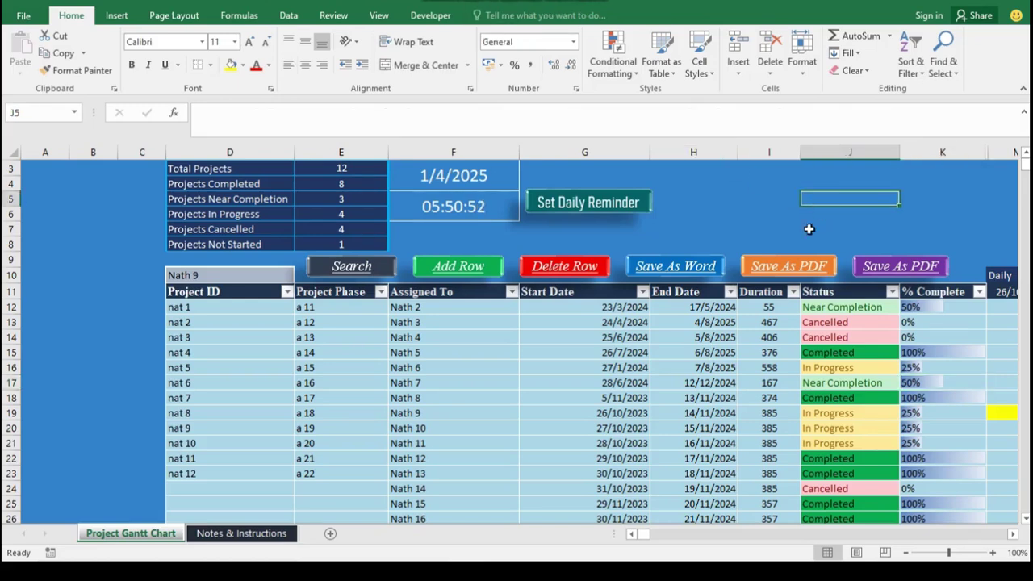
left_click(782, 310)
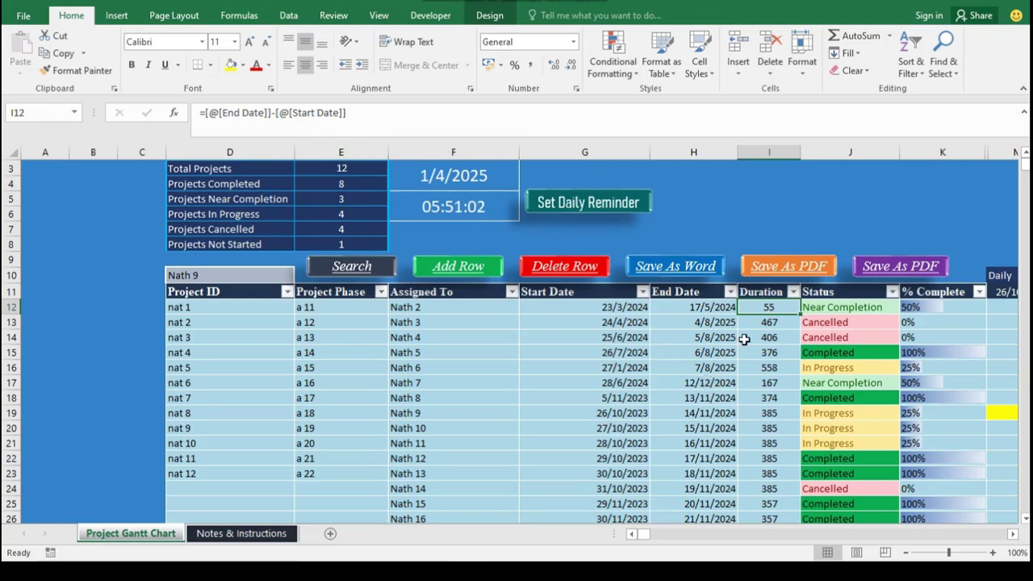
left_click(702, 370)
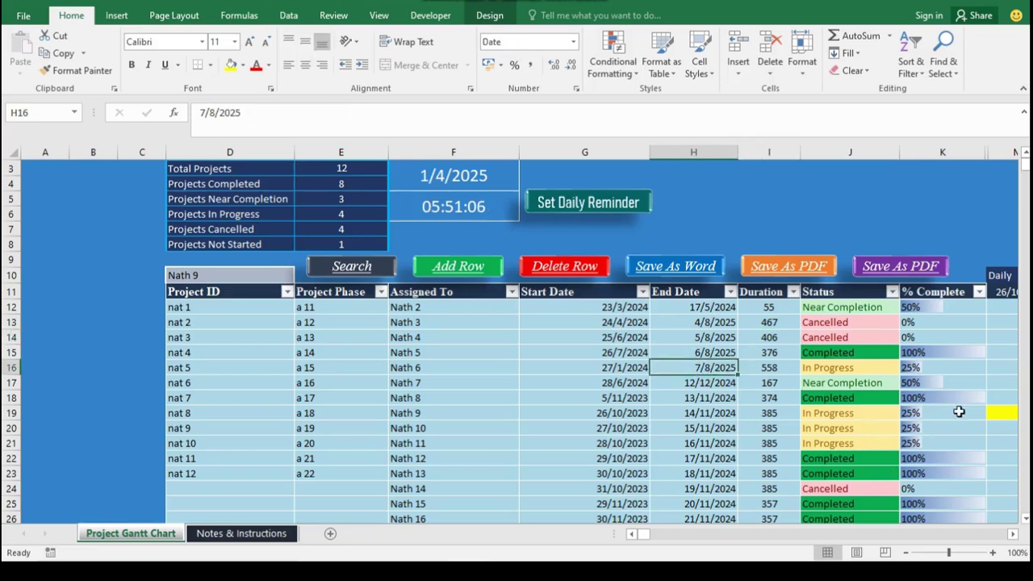
Examine the start of the daily timeline beside the % Complete column
left_click(999, 379)
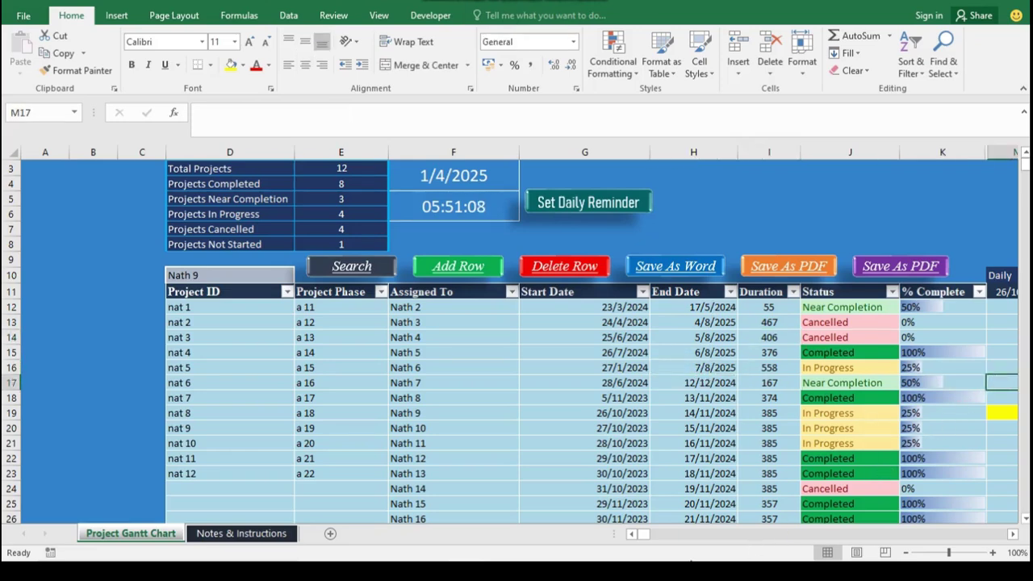
scroll(887, 425, "right", 4)
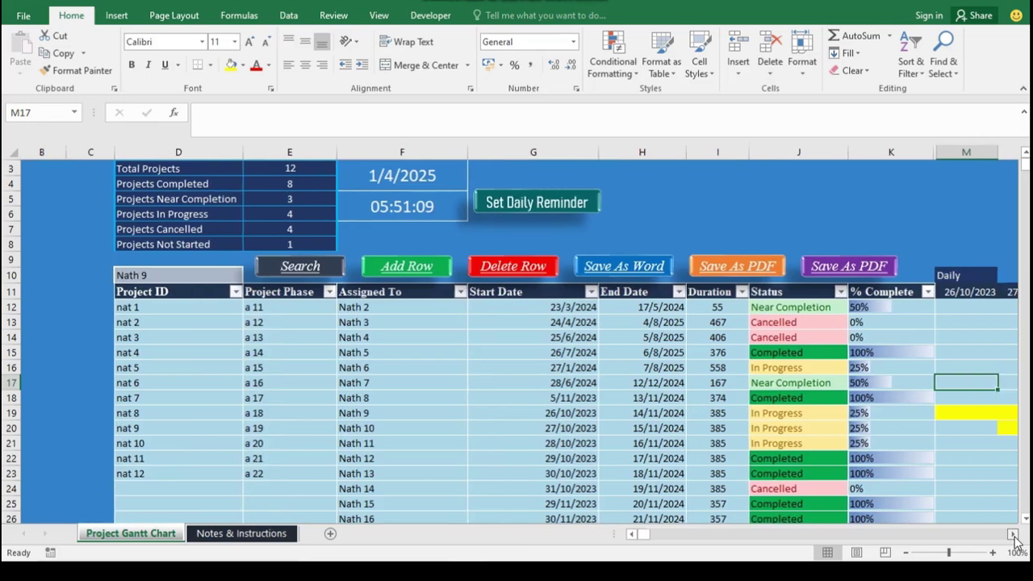
left_click(849, 316)
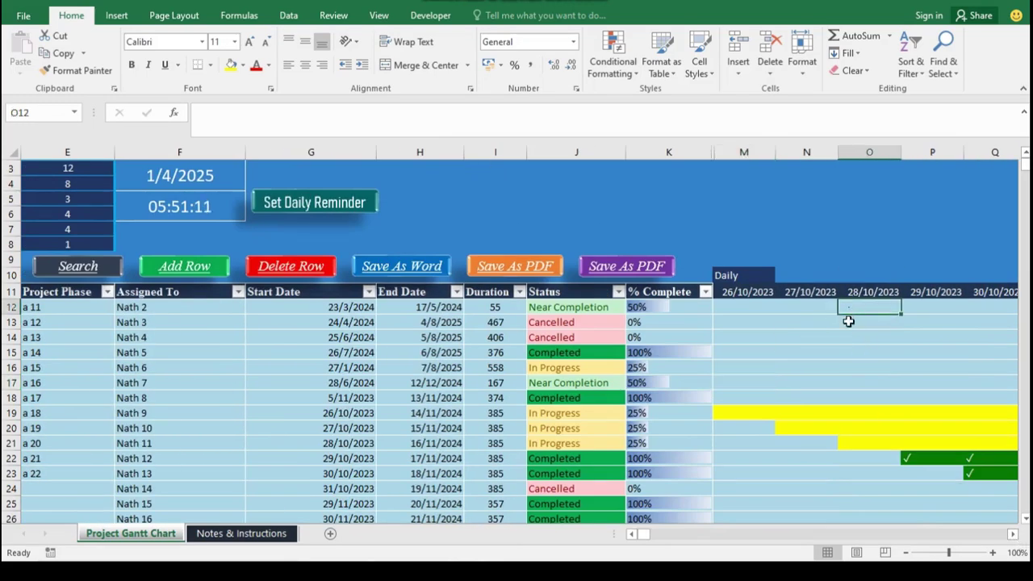
Set the Gantt chart's timeline interval in M10 to Quarterly and review the quarterly date columns before returning to the project table
left_click(845, 425)
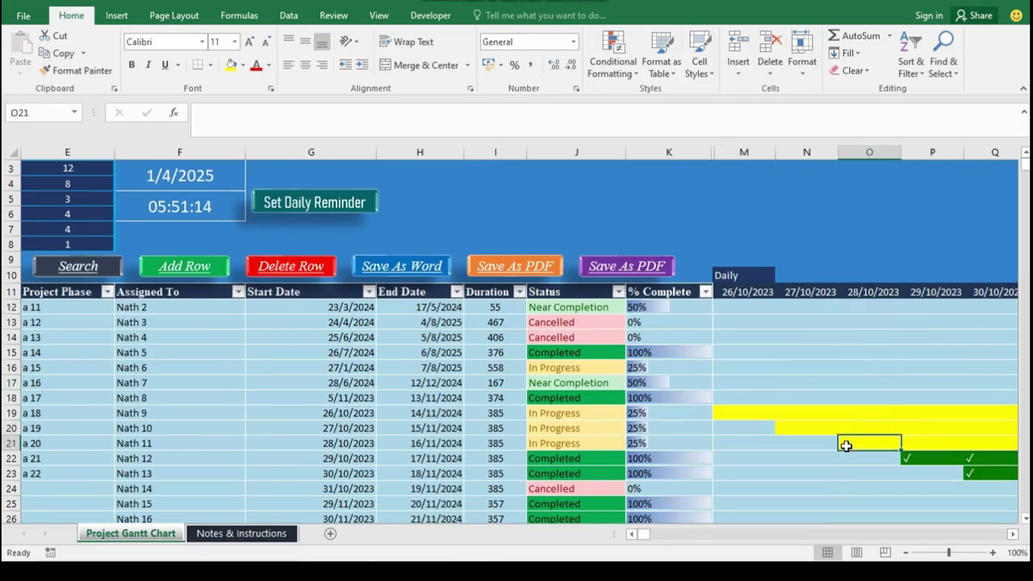
left_click(789, 415)
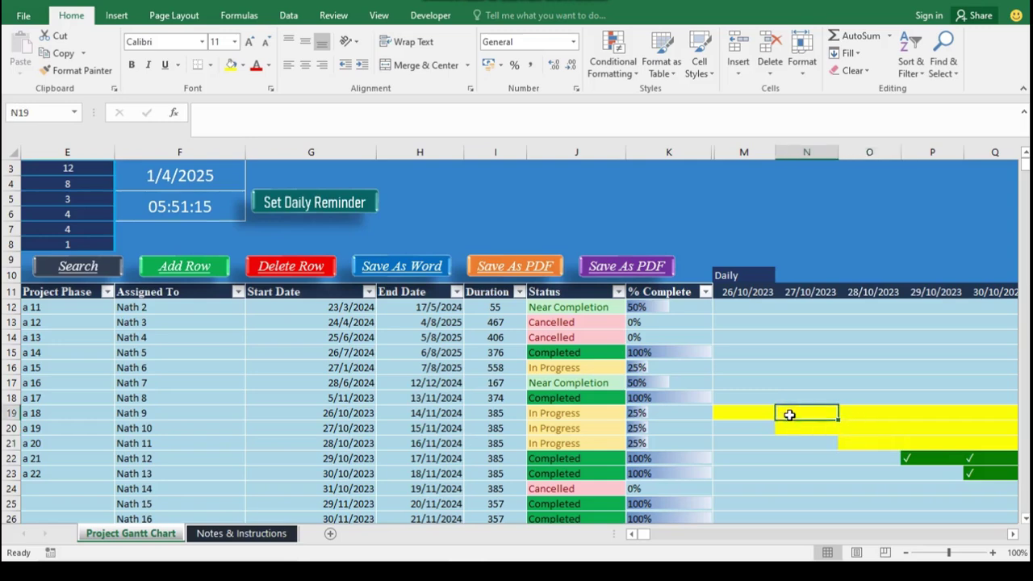
left_click(733, 272)
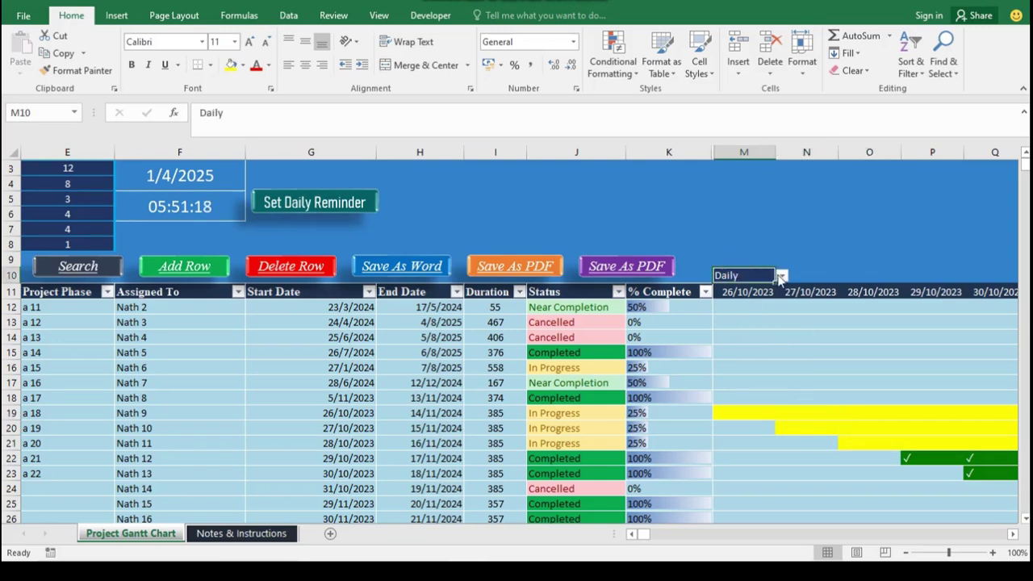
left_click(781, 277)
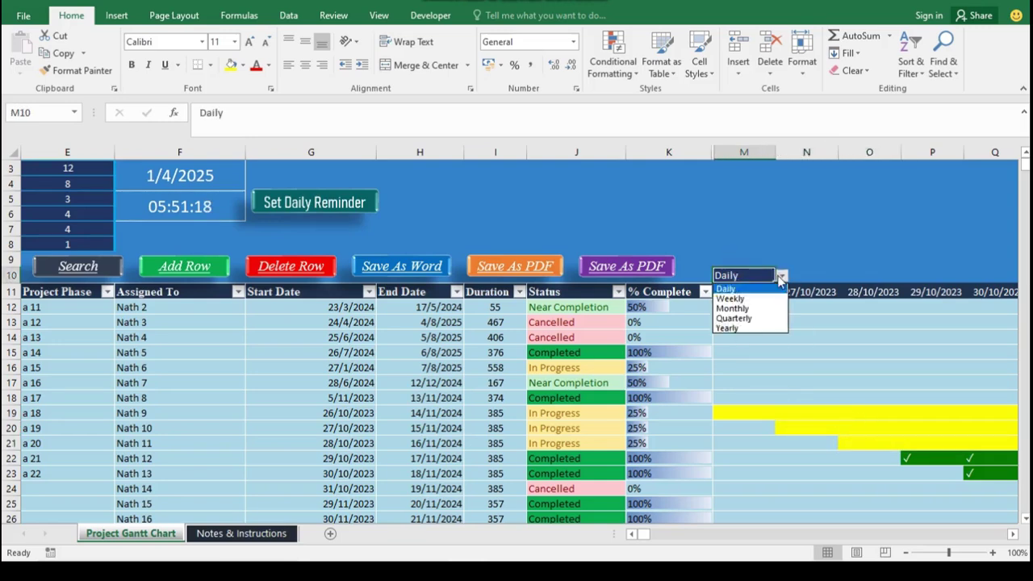
left_click(742, 319)
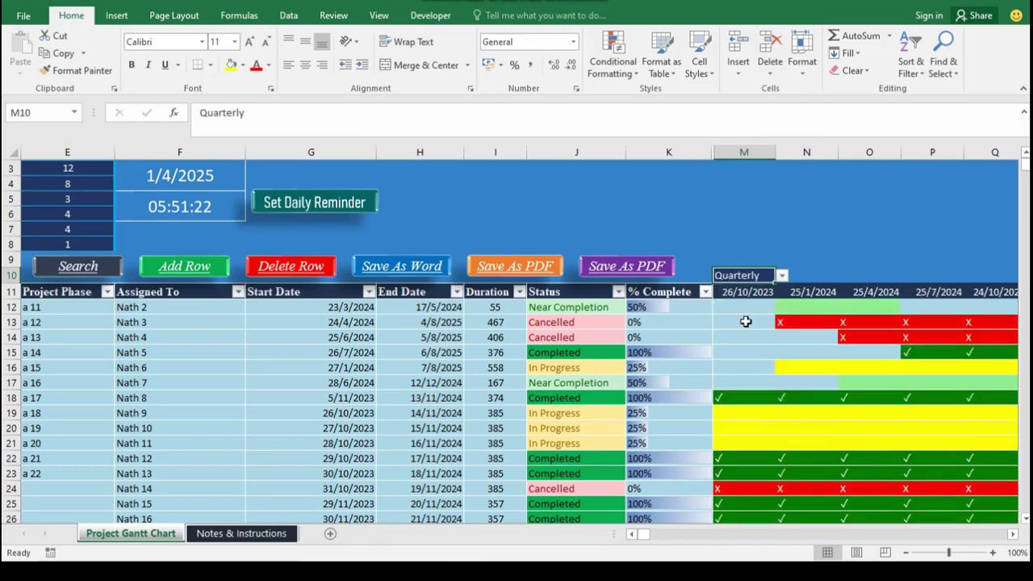
left_click(1012, 534)
left_click(1012, 535)
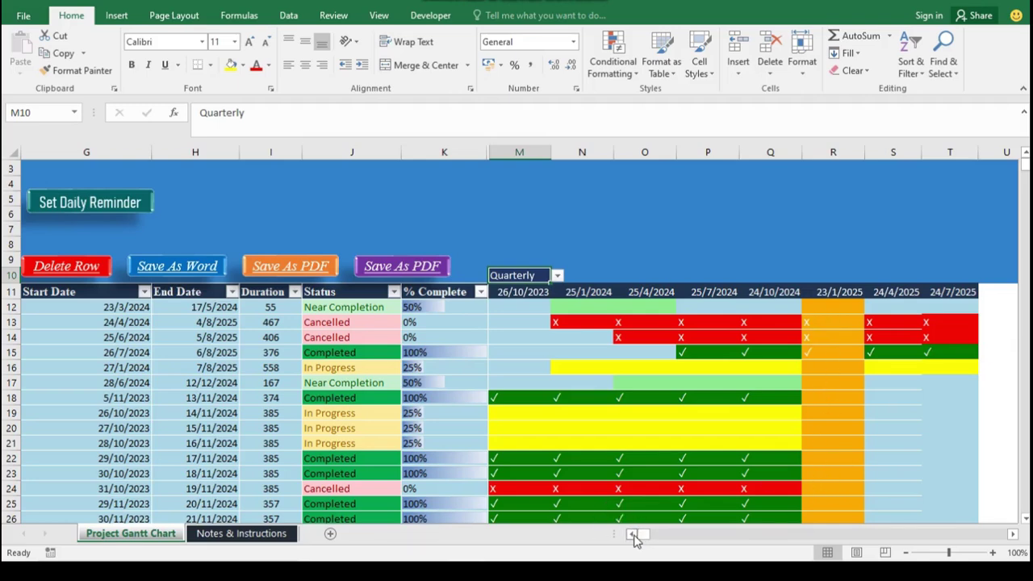
scroll(634, 539, "left", 3)
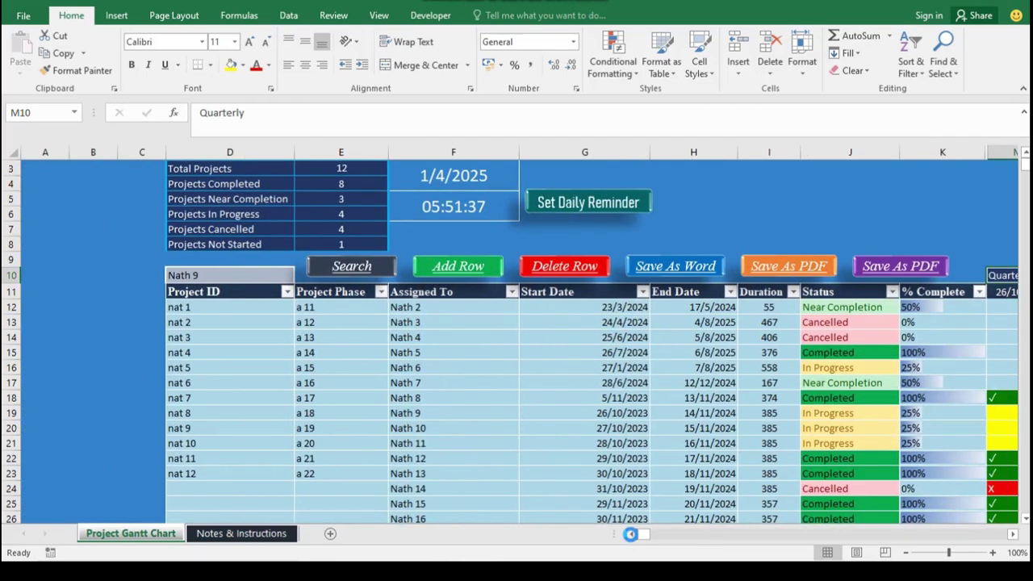